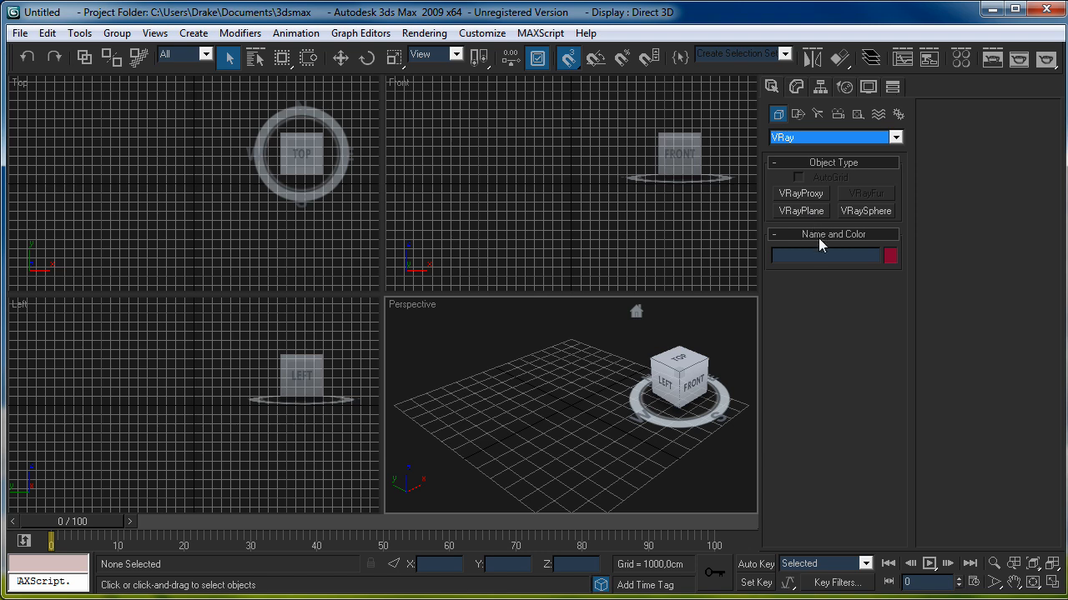
# Create a VRayPlane at the origin of the grid in the perspective view
pyautogui.click(789, 138)
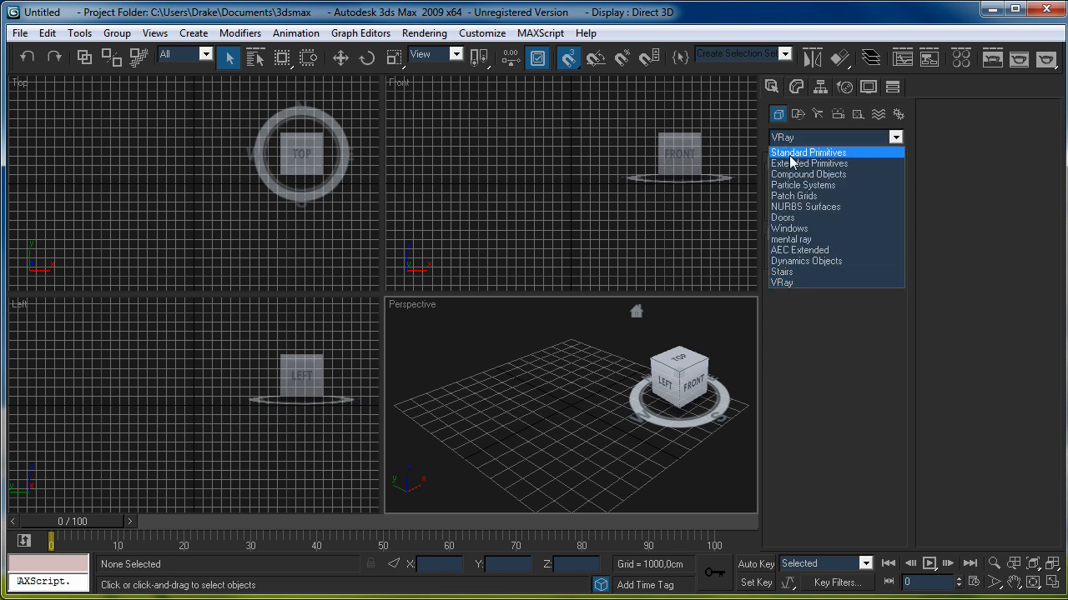
pyautogui.click(791, 155)
pyautogui.click(834, 137)
pyautogui.click(788, 282)
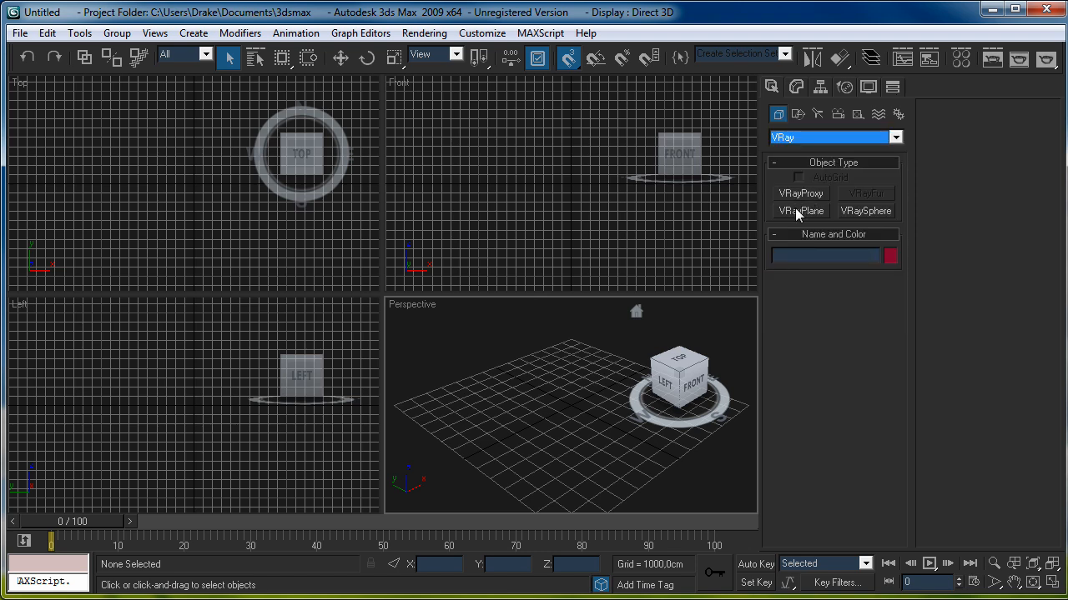
pyautogui.click(805, 212)
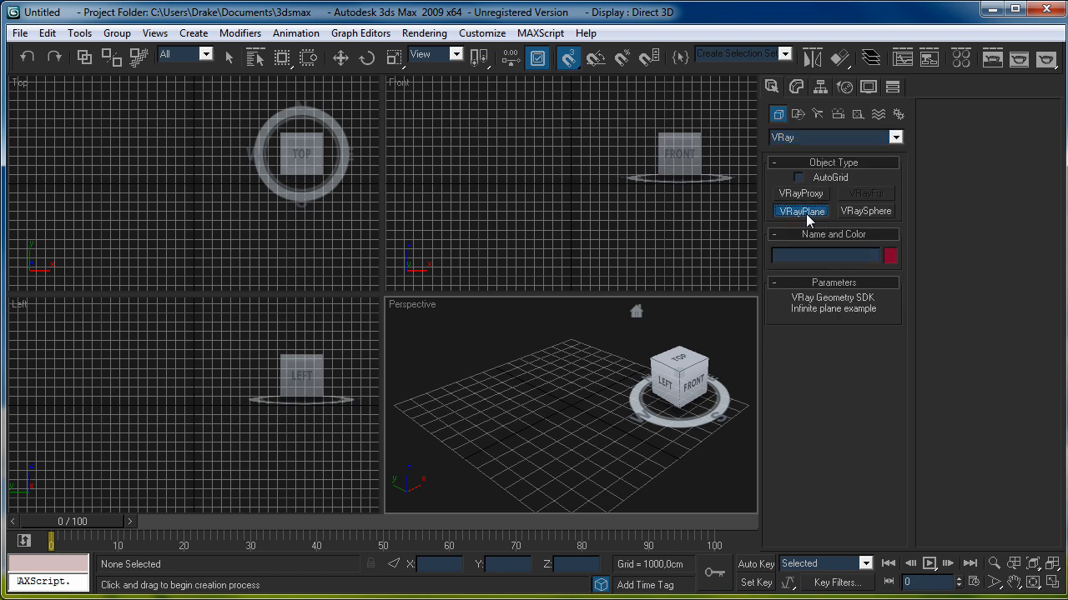
pyautogui.click(570, 407)
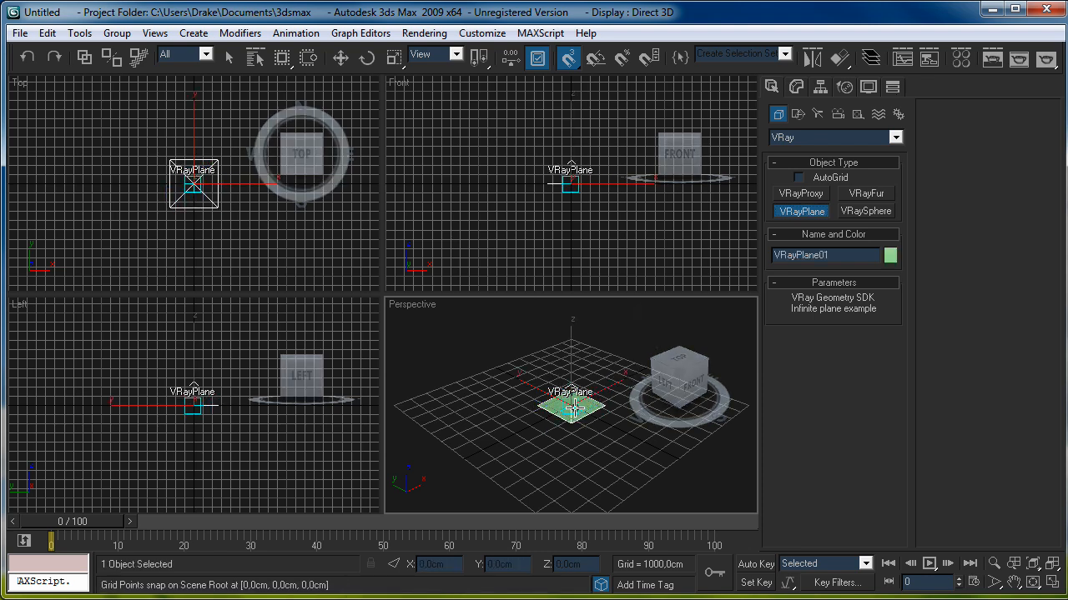
# Create a standard teapot with 6 segments and a radius of about 3606 cm at the centre of the V-Ray plane
pyautogui.click(788, 137)
pyautogui.click(790, 150)
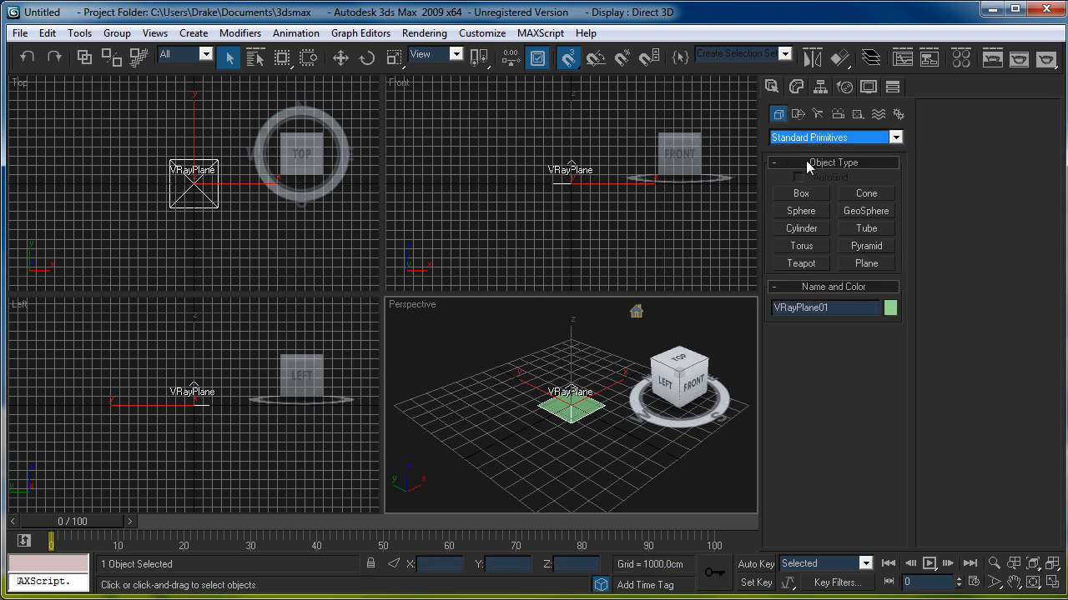
pyautogui.click(797, 263)
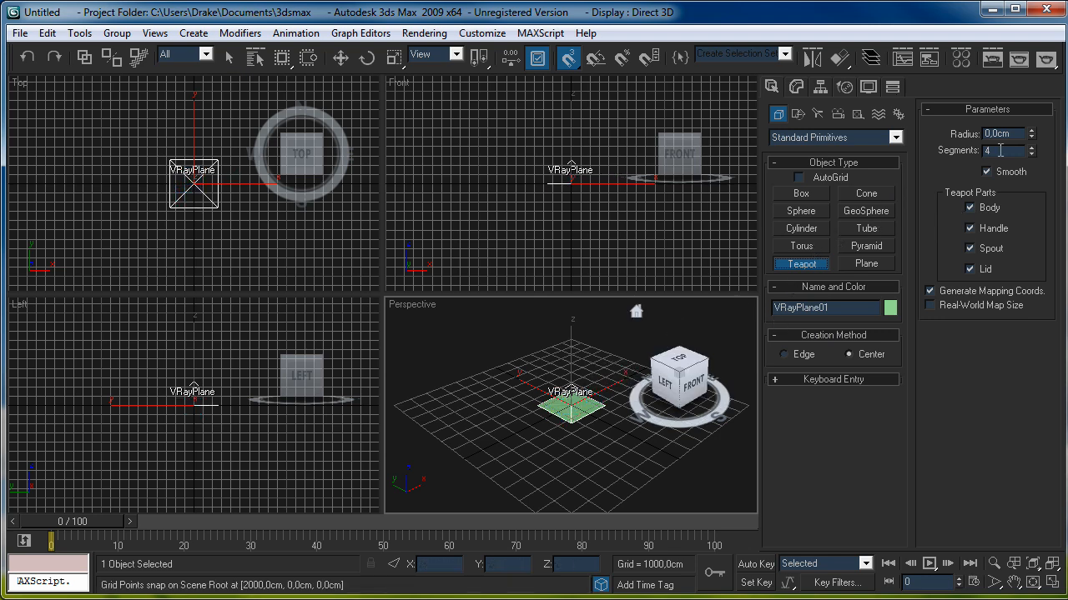
pyautogui.moveTo(1000, 150); pyautogui.dragTo(972, 154)
pyautogui.moveTo(571, 406); pyautogui.dragTo(581, 378)
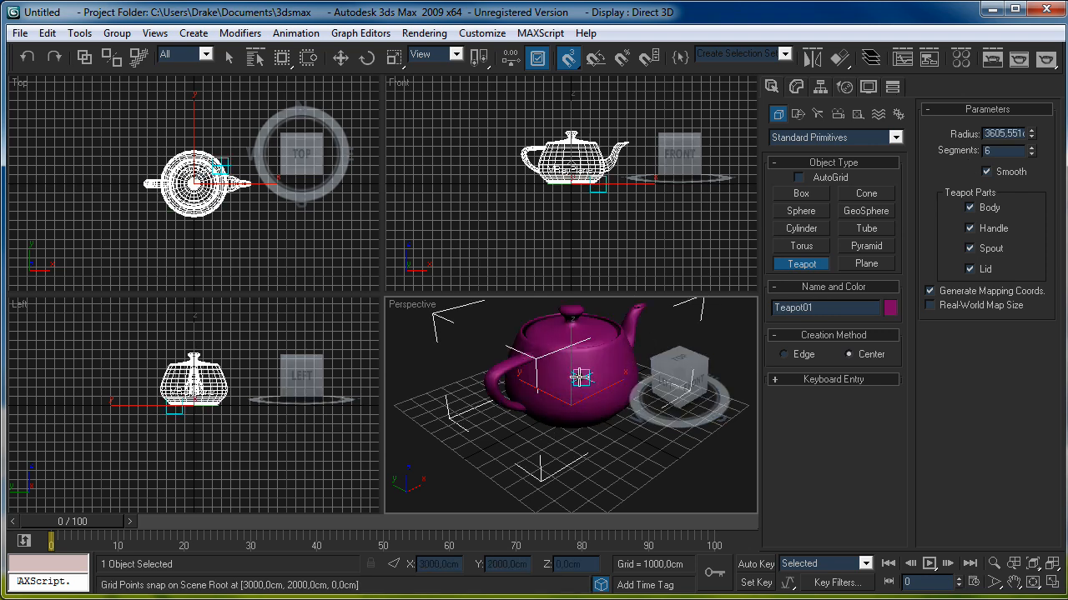
pyautogui.keyDown('alt'); pyautogui.moveTo(581, 370); pyautogui.dragTo(576, 390, button='middle'); pyautogui.keyUp('alt')
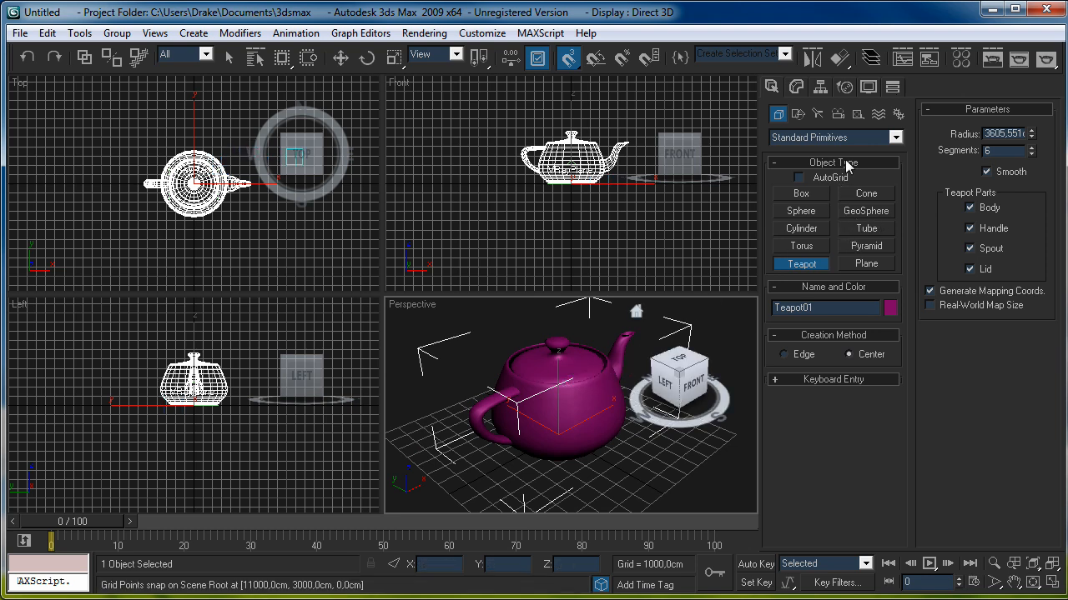
# Open the render setup and expand the Assign Renderer section of the common settings, with the Scripts section collapsed
pyautogui.click(984, 63)
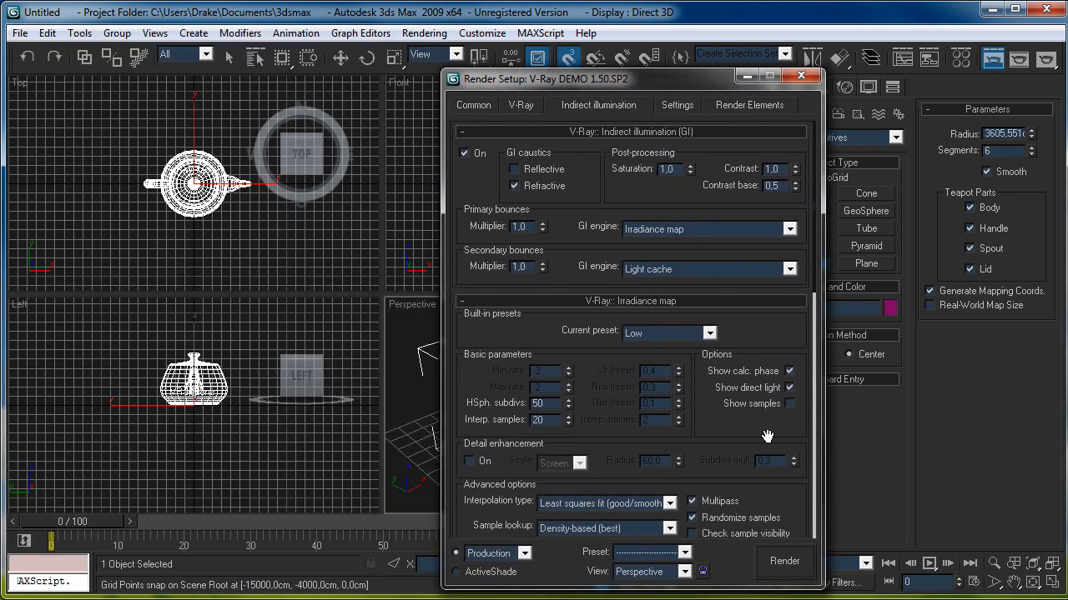
pyautogui.scroll(-5, 784, 507)
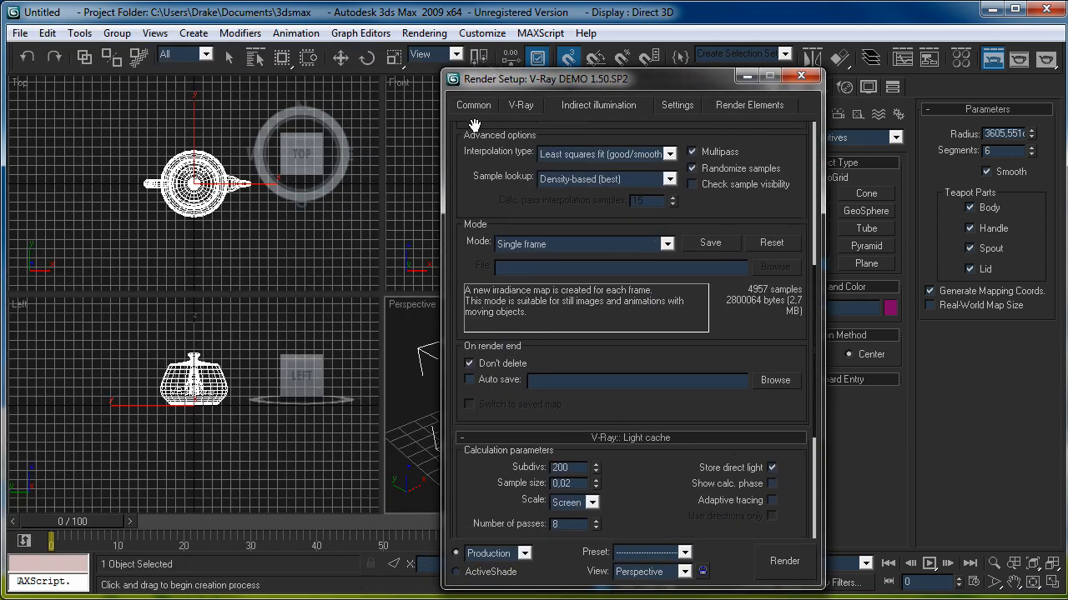
pyautogui.click(473, 106)
pyautogui.scroll(-3, 636, 383)
pyautogui.click(697, 516)
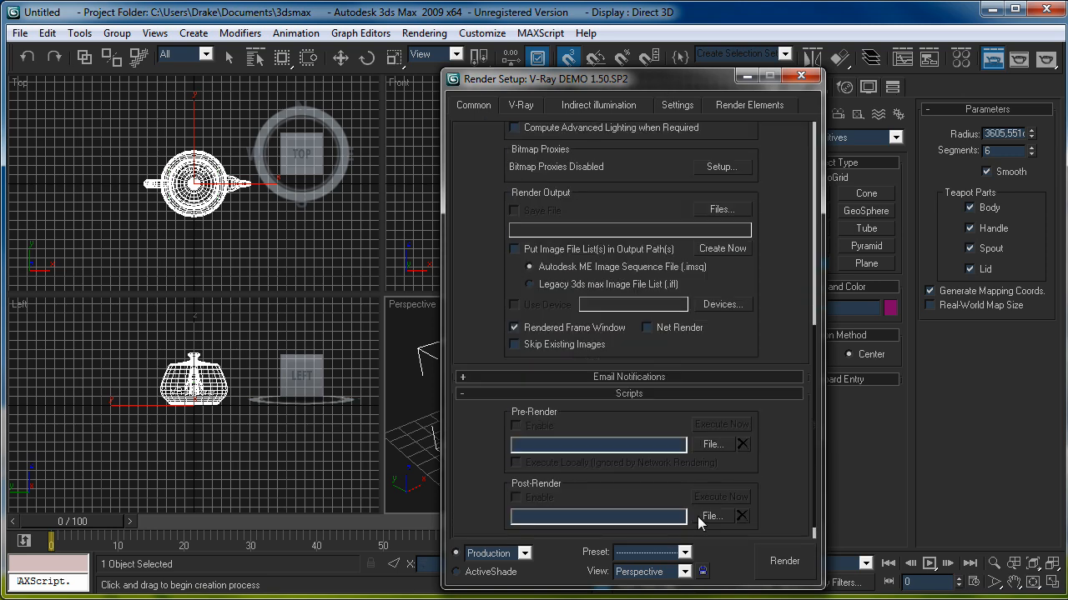
pyautogui.click(666, 394)
pyautogui.click(643, 520)
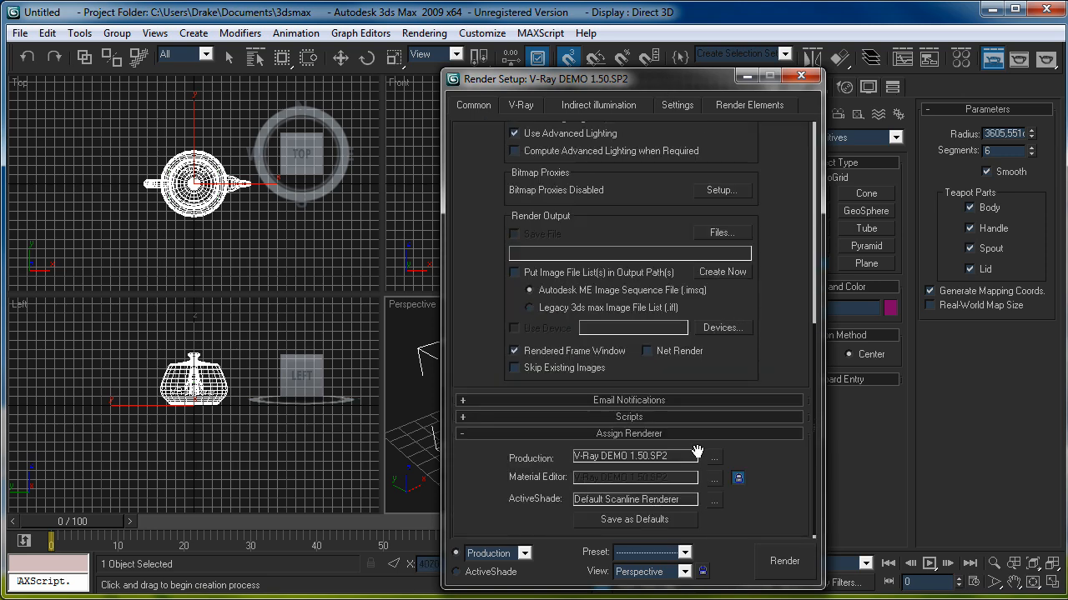
# Switch the production renderer to Default Scanline Renderer and back to V-Ray DEMO 1.50.SP2
pyautogui.click(711, 456)
pyautogui.doubleClick(569, 227)
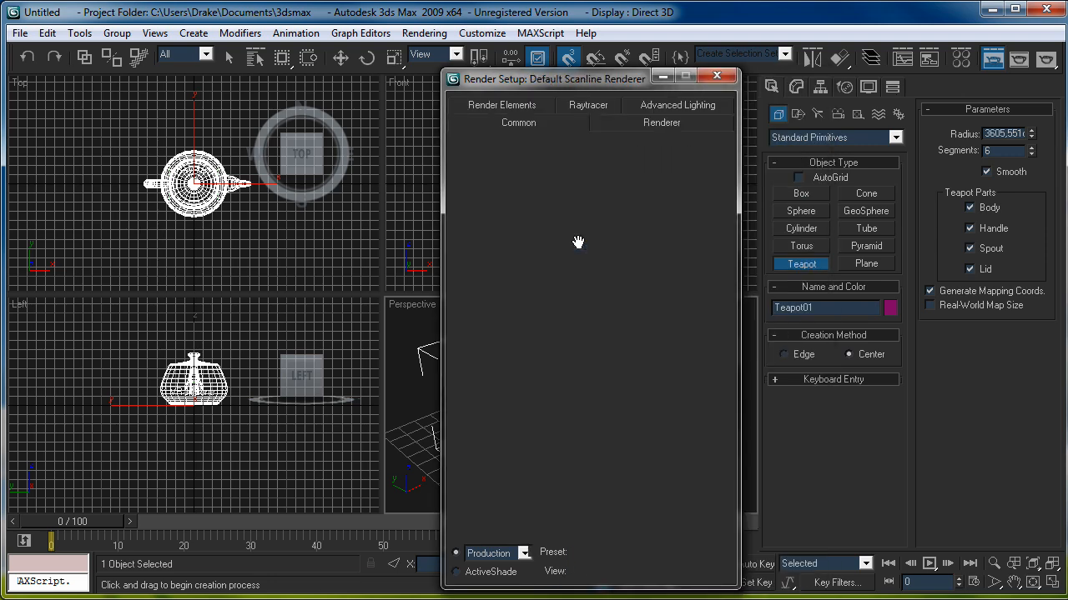
pyautogui.click(678, 475)
pyautogui.doubleClick(538, 237)
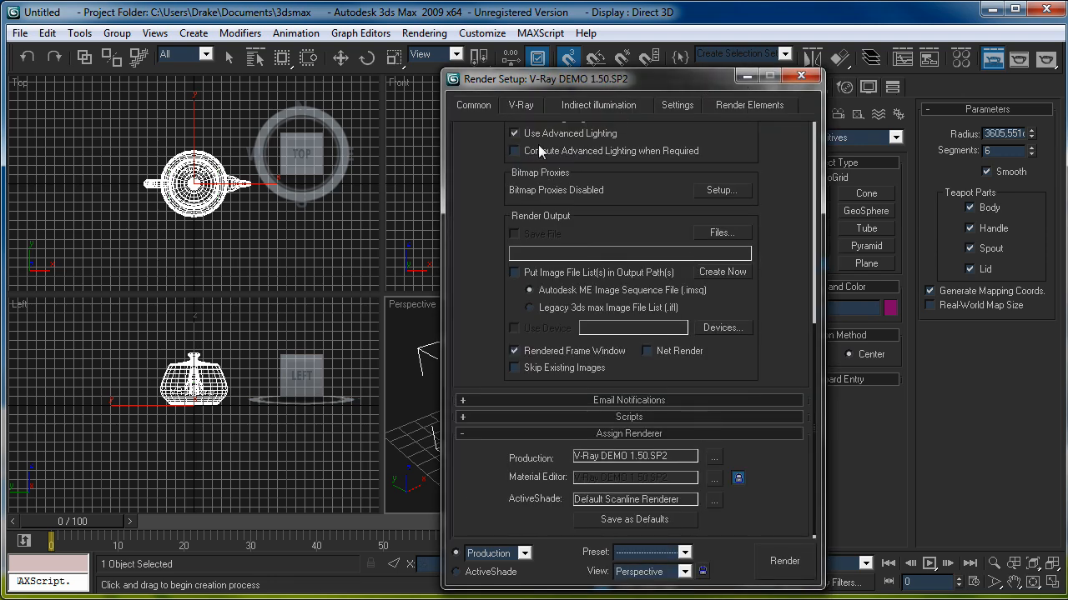
# Enable the override material in the V-Ray global switches and move the render setup window off the perspective view
pyautogui.click(524, 107)
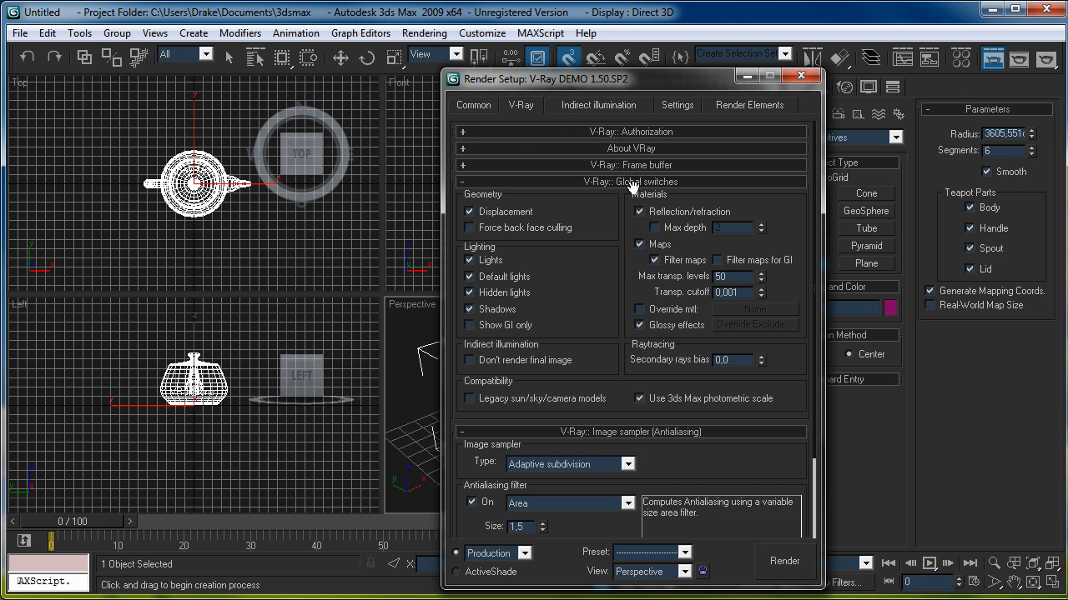
pyautogui.click(522, 433)
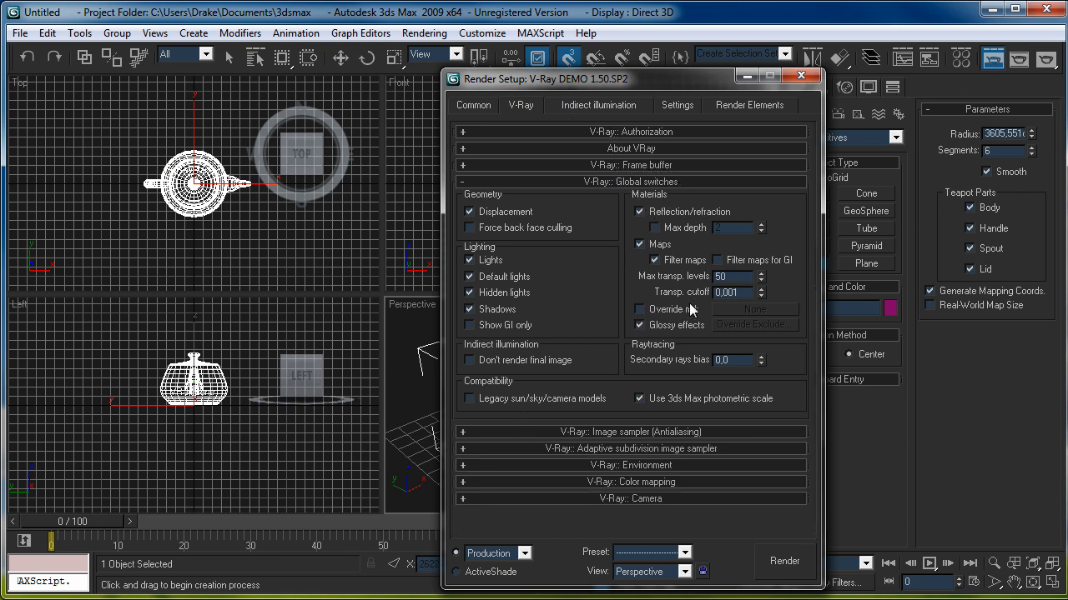
pyautogui.click(640, 310)
pyautogui.moveTo(669, 81); pyautogui.dragTo(374, 61)
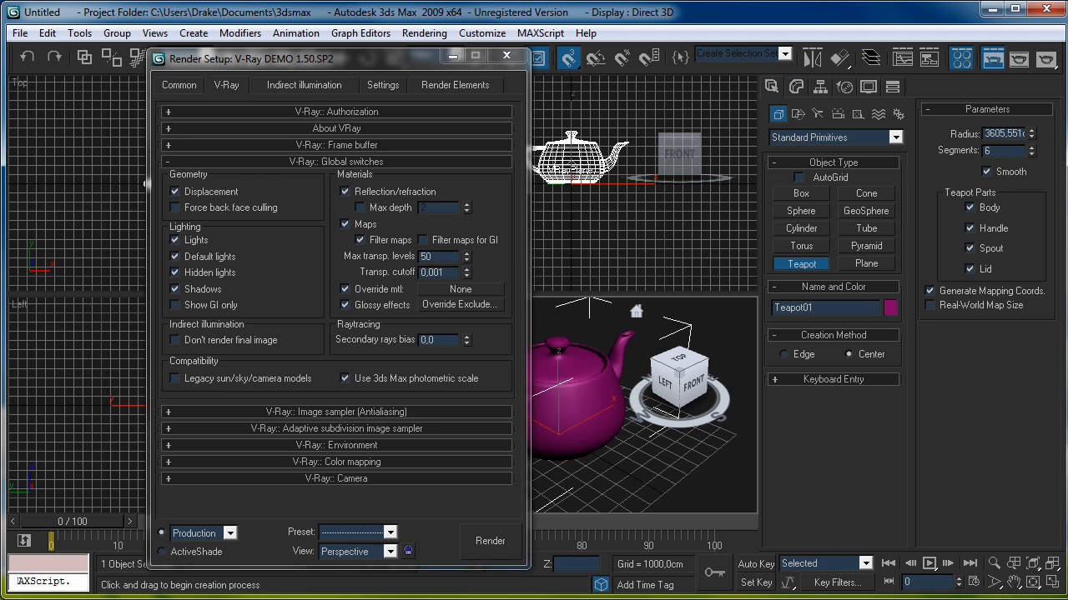
# Change the first sample material to a VRayMtl and set its diffuse colour to light grey with RGB 200
pyautogui.press('m')
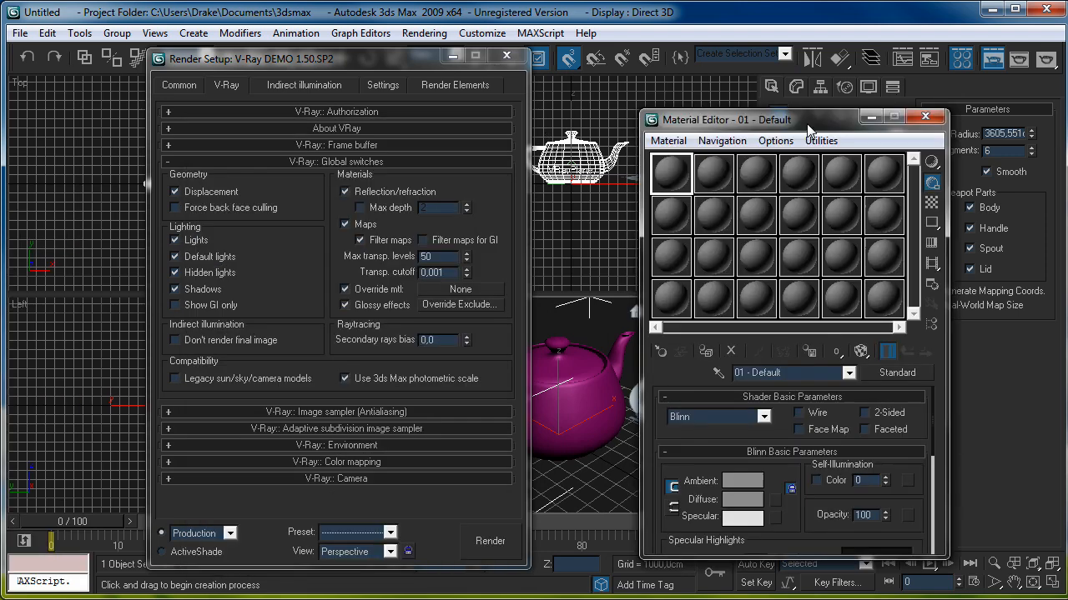
pyautogui.click(905, 357)
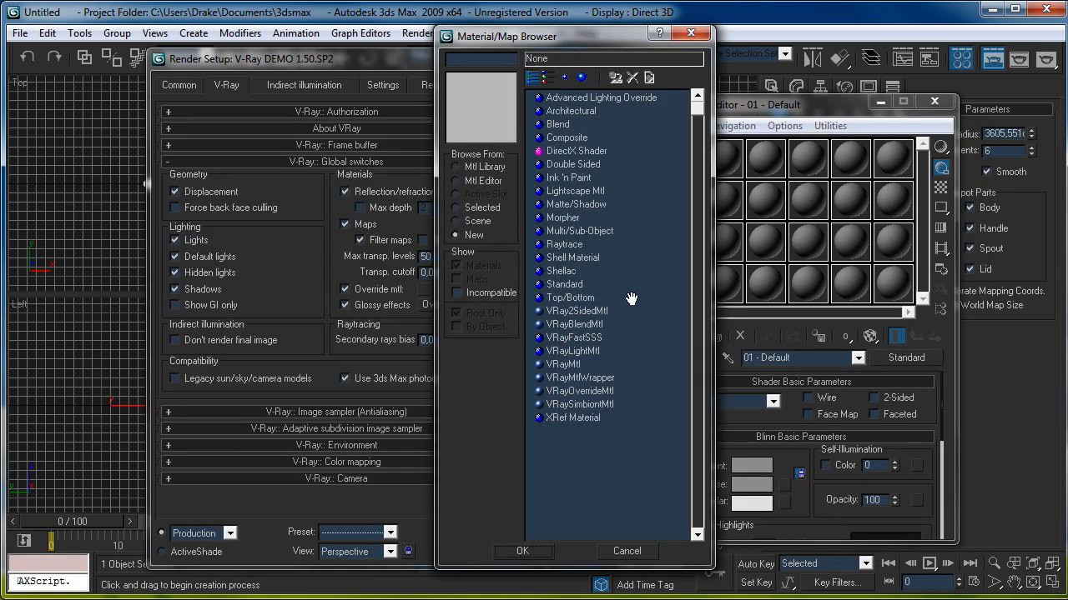
pyautogui.doubleClick(577, 357)
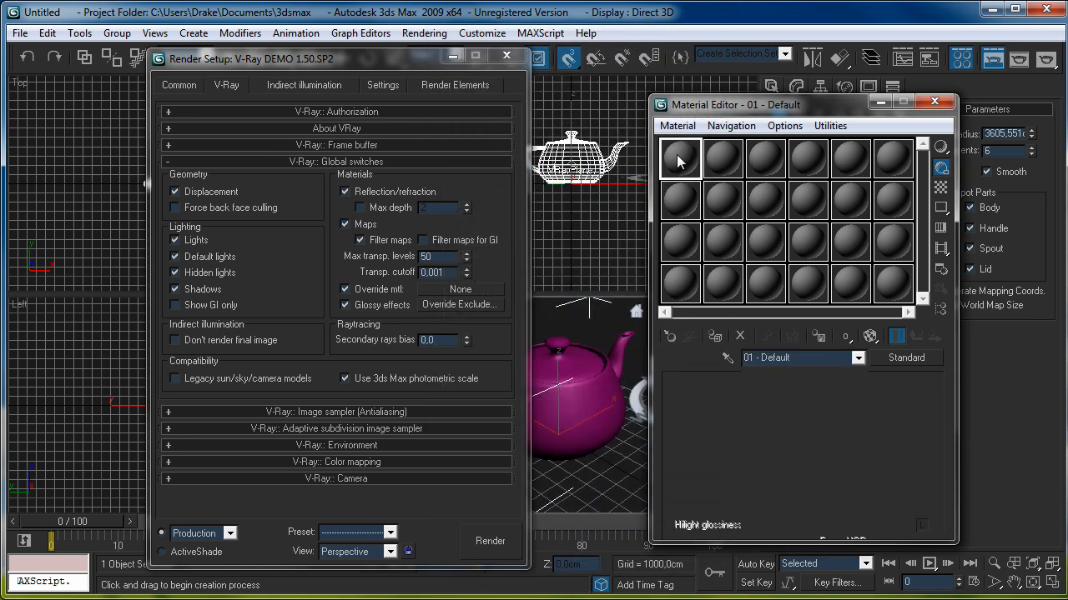
pyautogui.click(755, 471)
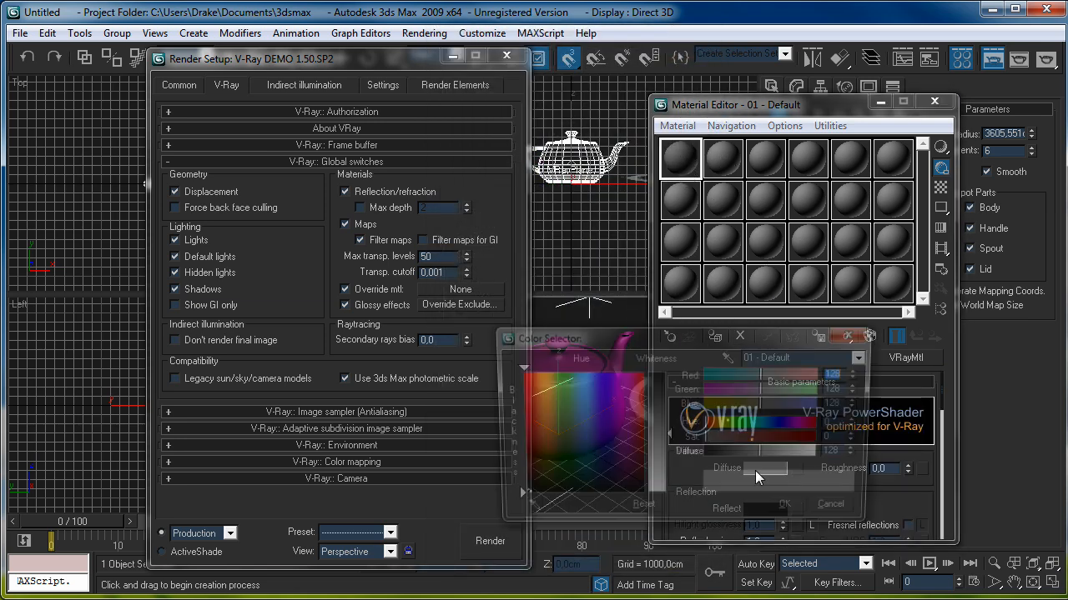
pyautogui.moveTo(667, 449); pyautogui.dragTo(667, 473)
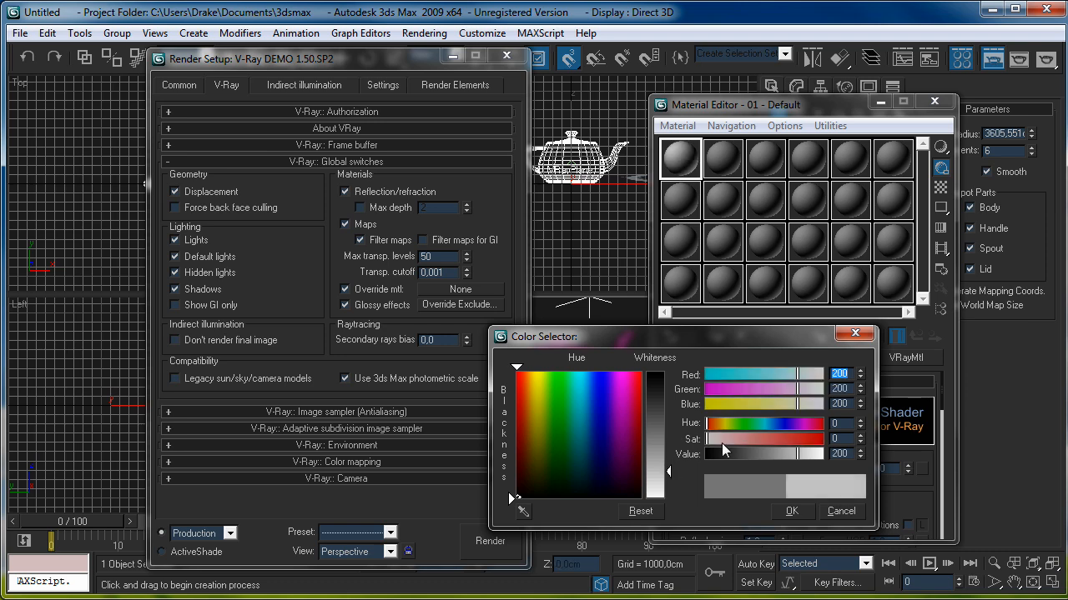
pyautogui.click(792, 511)
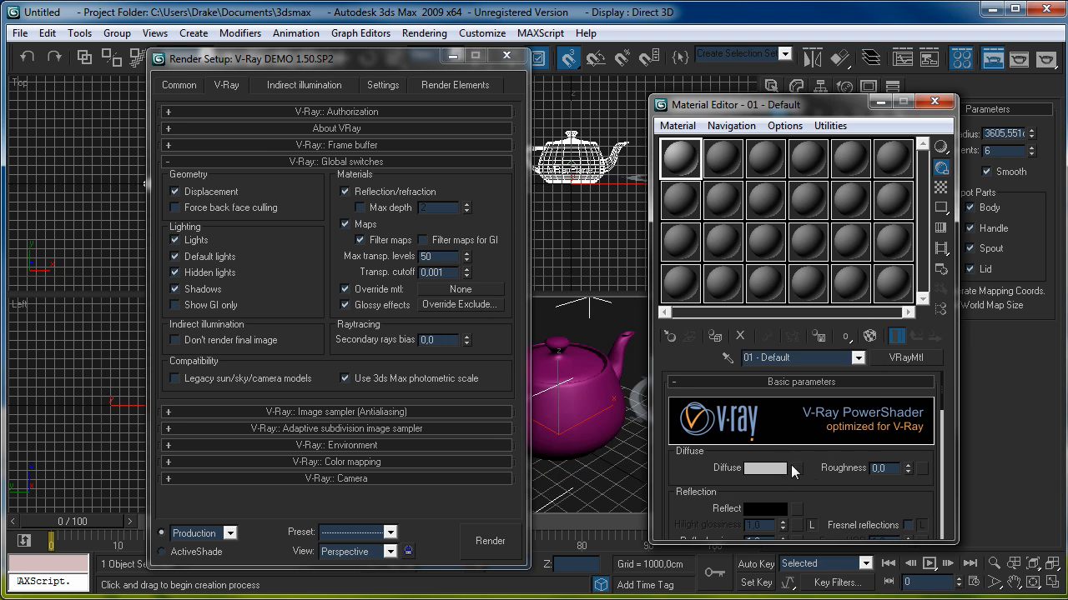
# Assign a VRayEdgesTex map to the material's diffuse channel
pyautogui.click(798, 468)
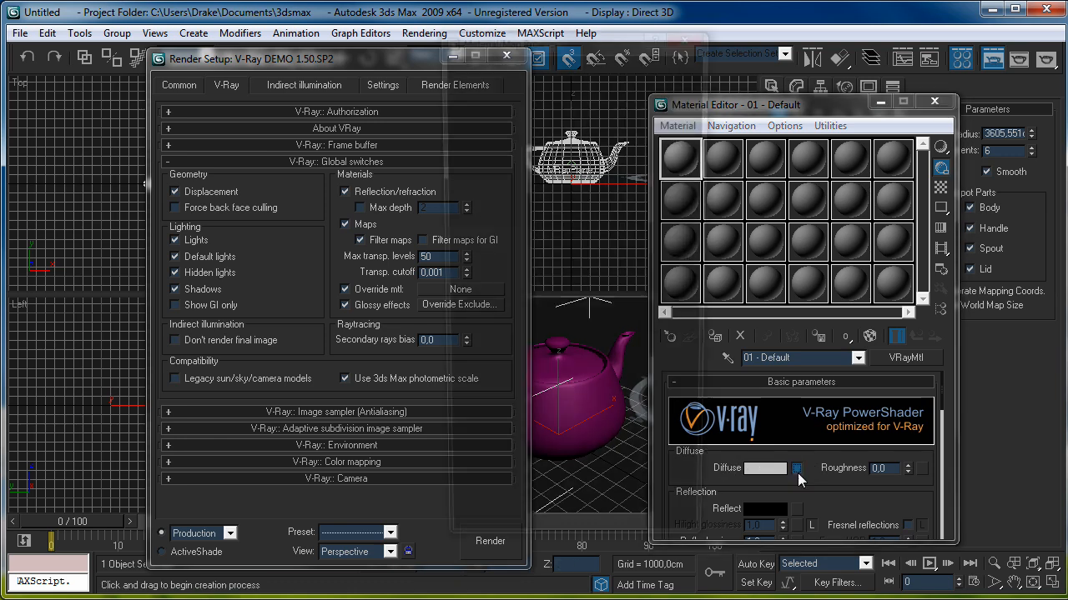
pyautogui.scroll(-5, 633, 488)
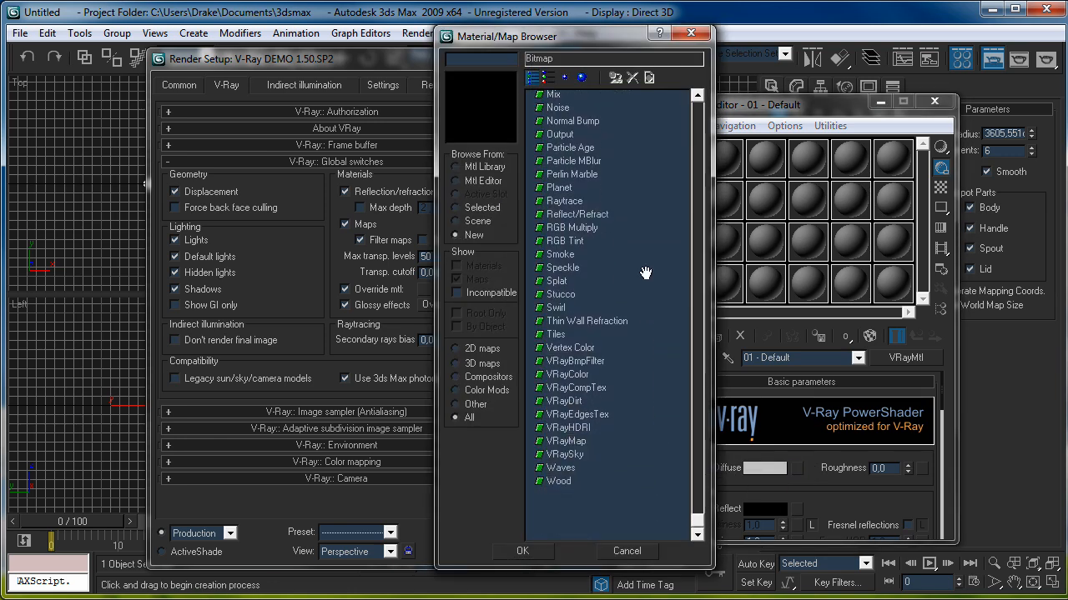
pyautogui.click(576, 414)
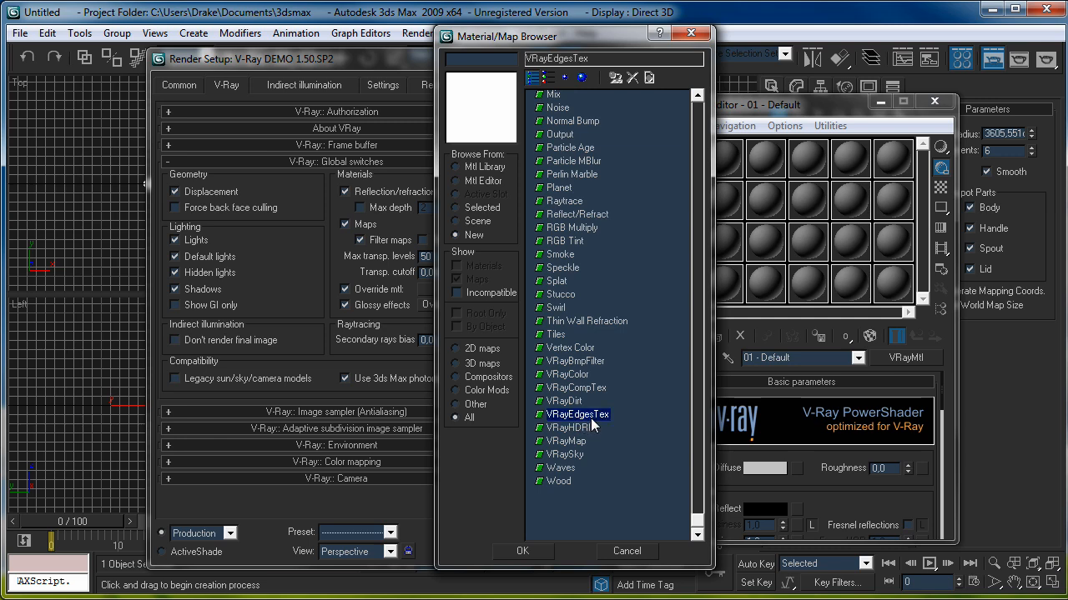
pyautogui.click(522, 552)
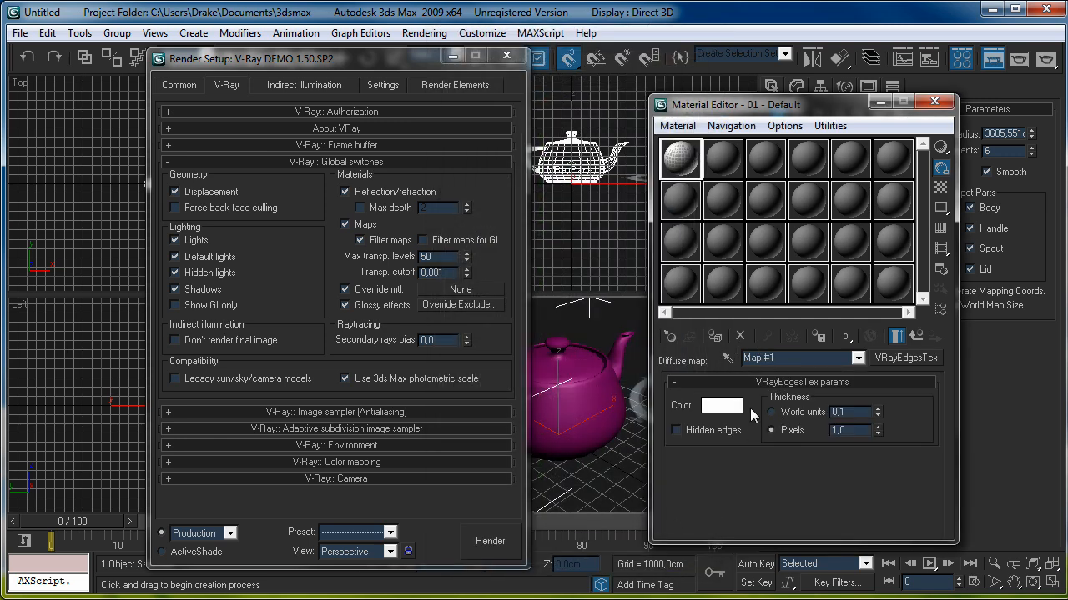
# Set the VRayEdgesTex line colour to grey with RGB 117, checking it in an enlarged sample preview, and close the preview
pyautogui.doubleClick(681, 163)
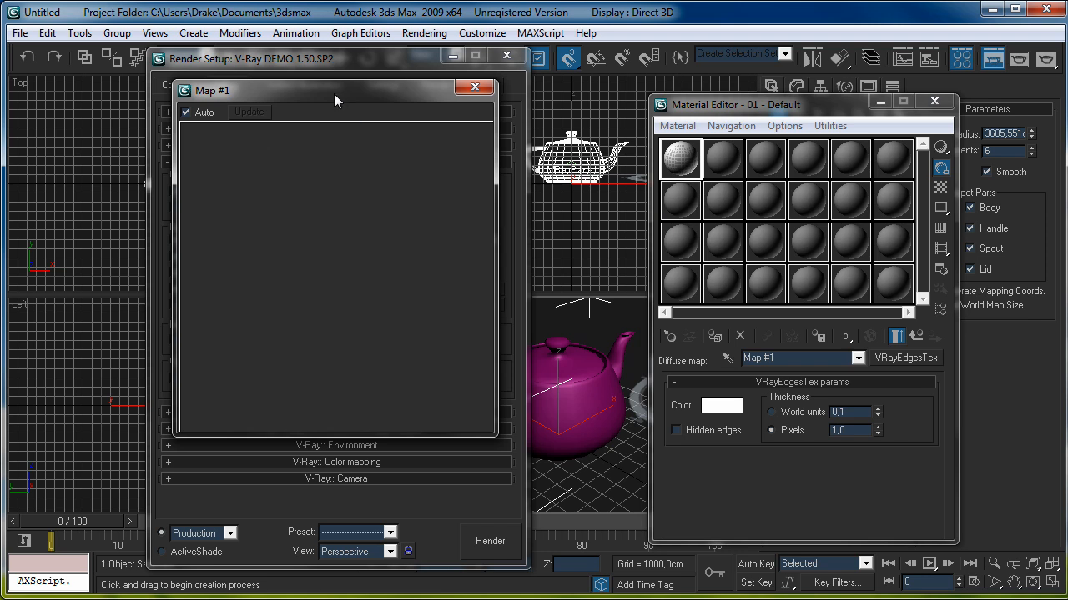
pyautogui.moveTo(334, 100); pyautogui.dragTo(438, 150)
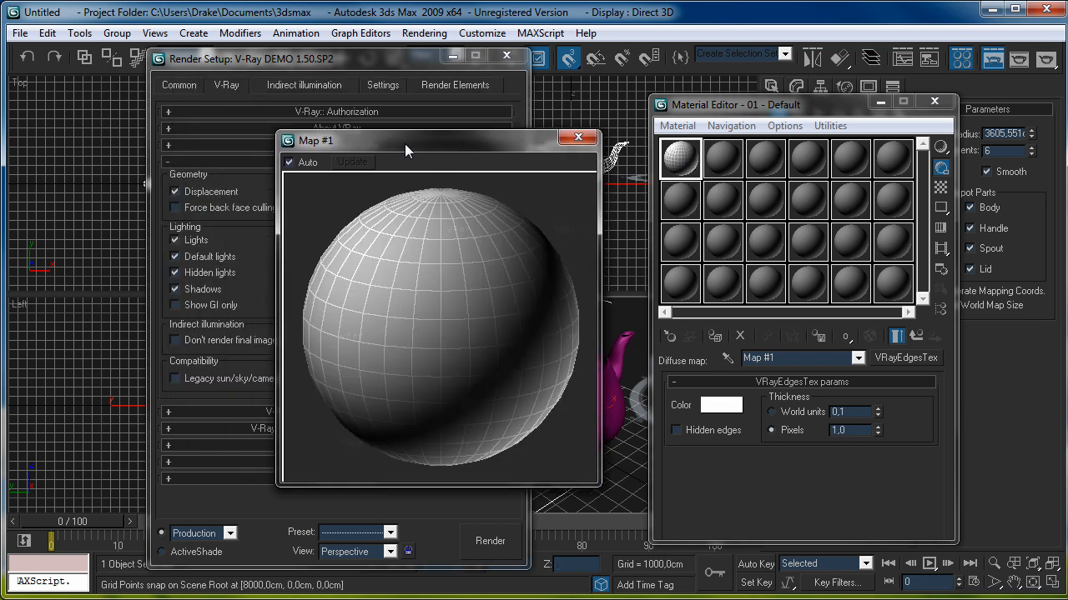
pyautogui.moveTo(405, 144); pyautogui.dragTo(441, 144)
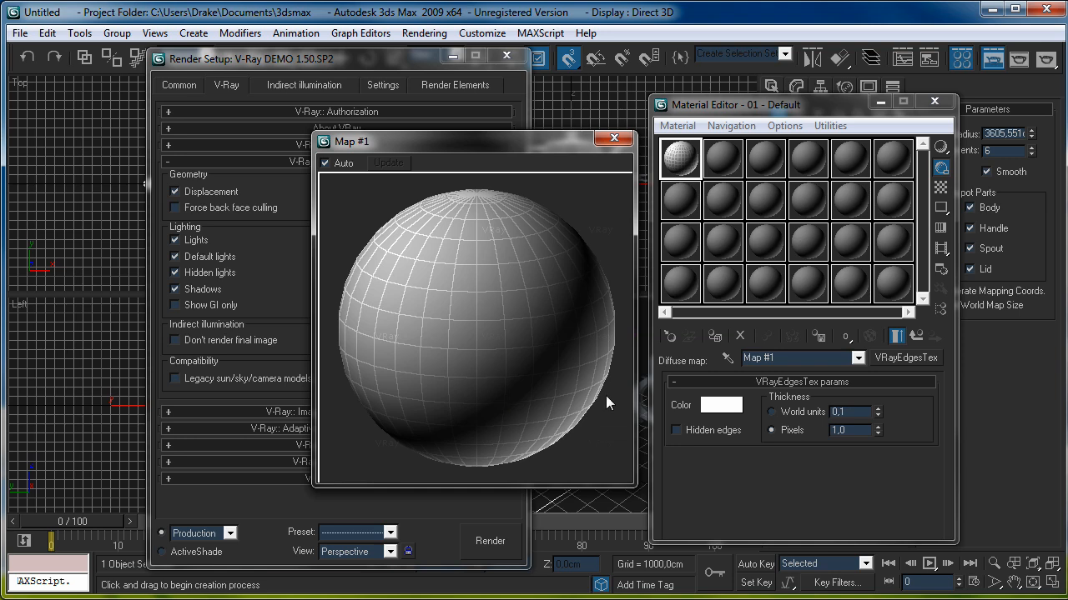
pyautogui.click(722, 406)
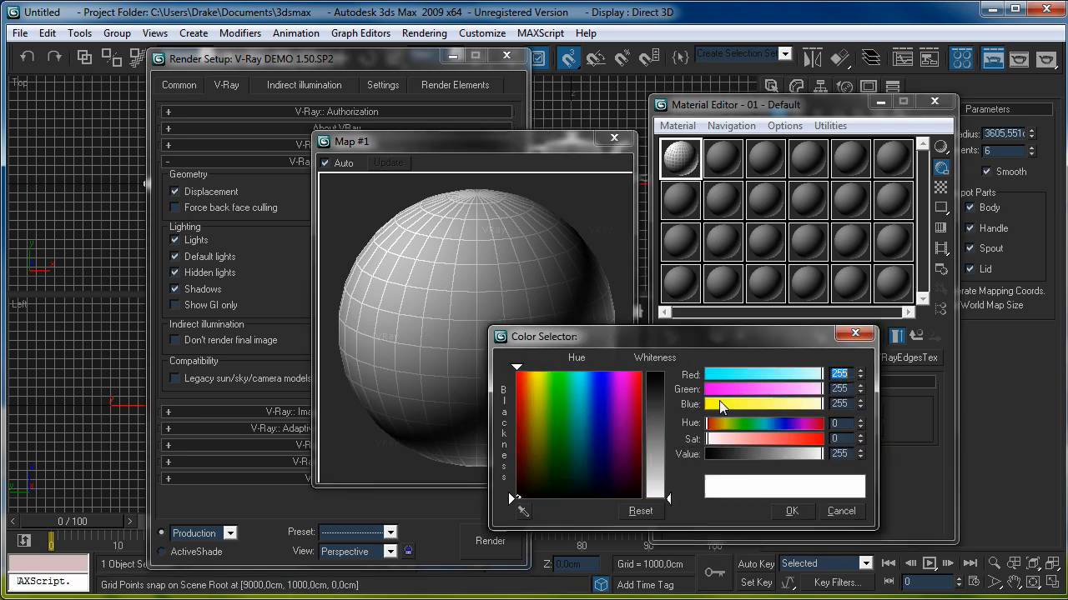
pyautogui.moveTo(656, 401); pyautogui.dragTo(661, 411)
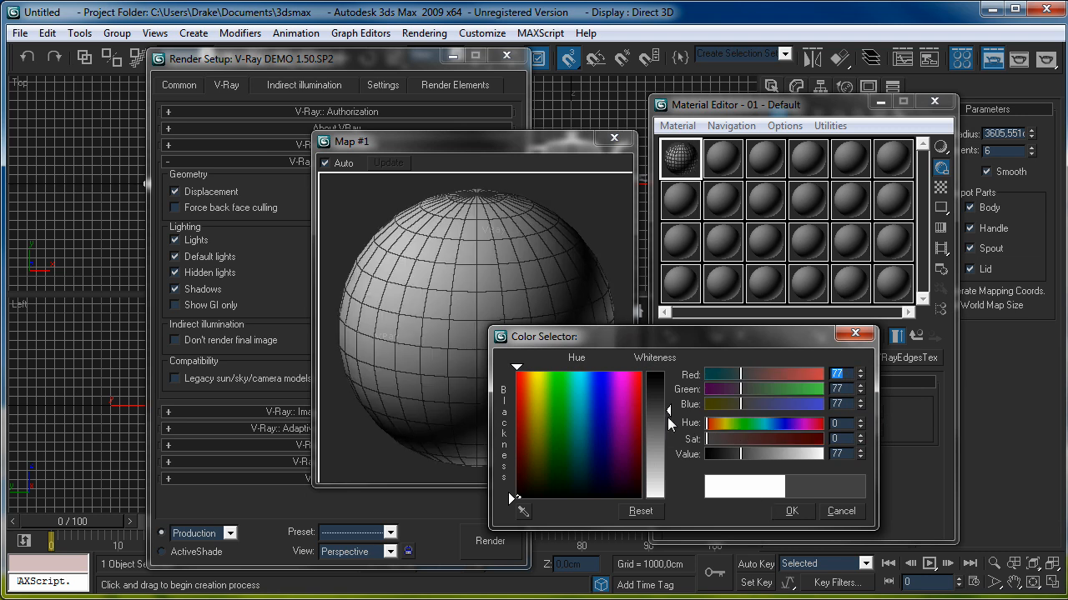
pyautogui.click(668, 430)
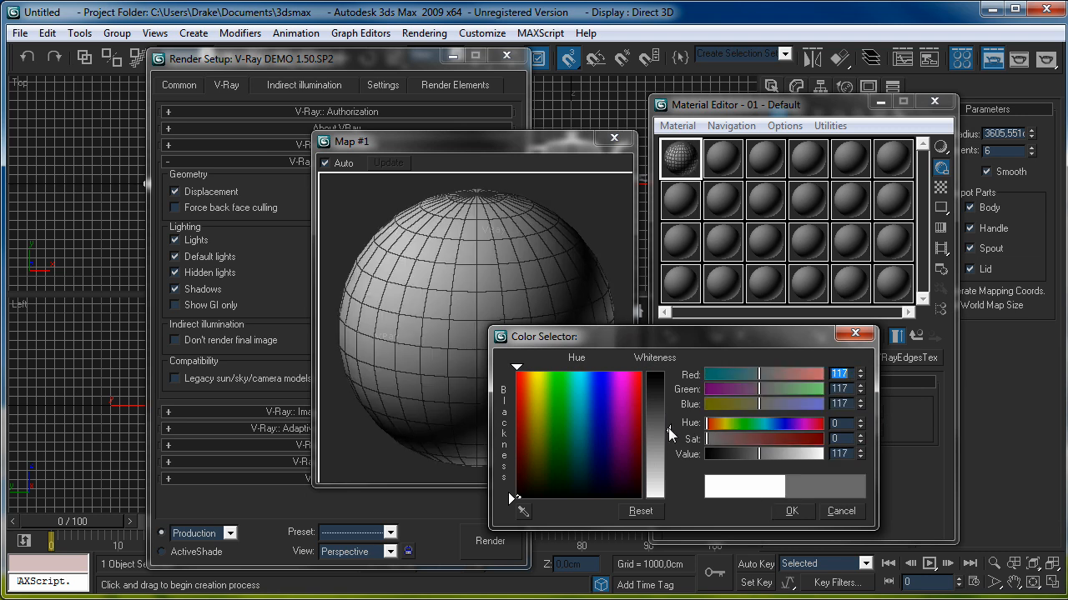
pyautogui.click(797, 511)
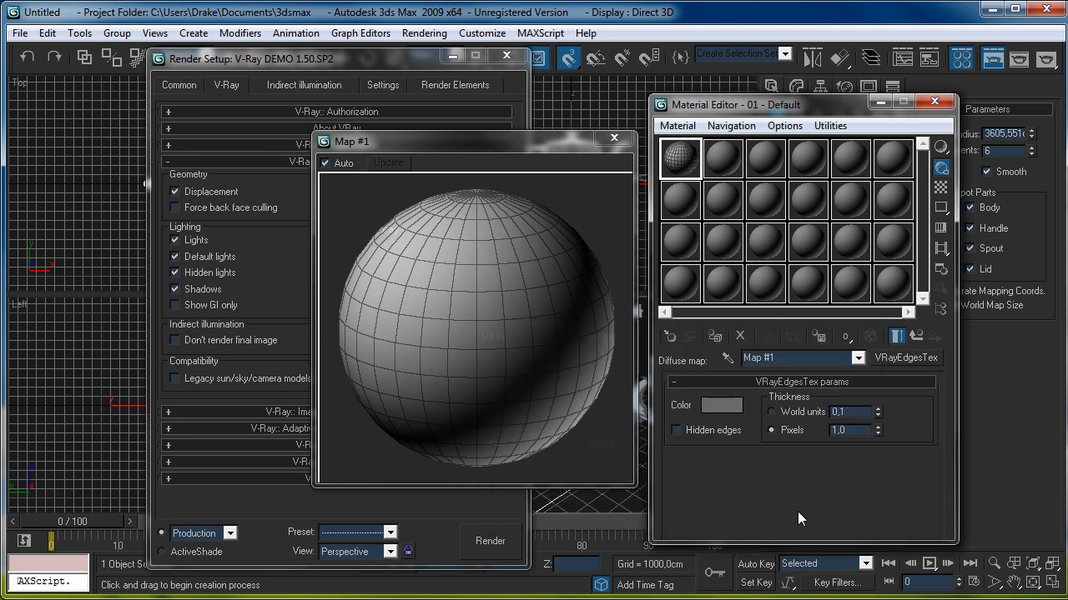
pyautogui.click(613, 137)
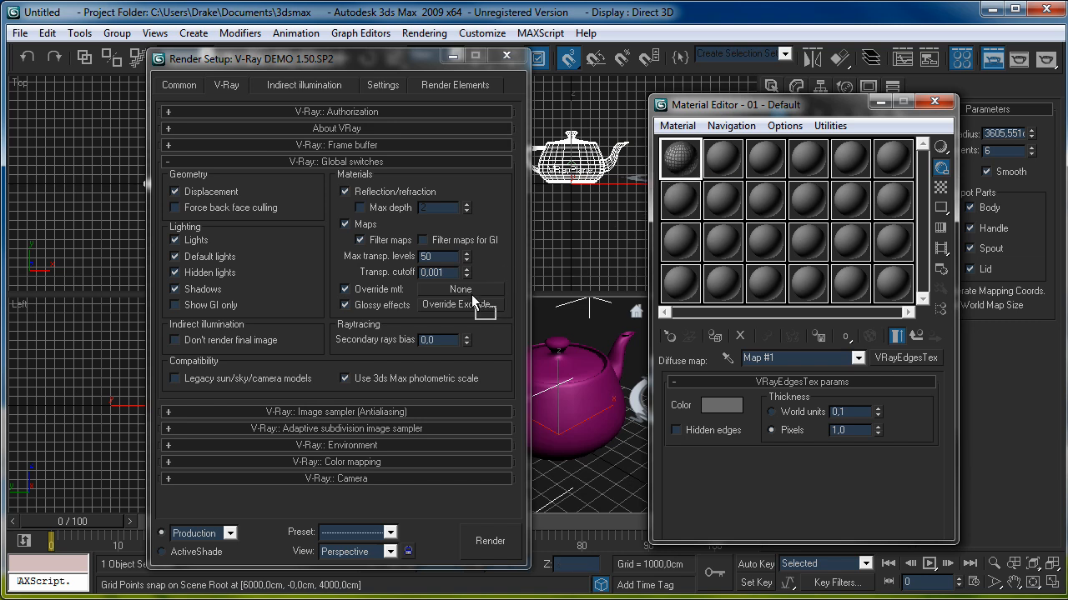
# Assign the first sample material to the V-Ray override material slot as an instance
pyautogui.moveTo(467, 291); pyautogui.dragTo(467, 290)
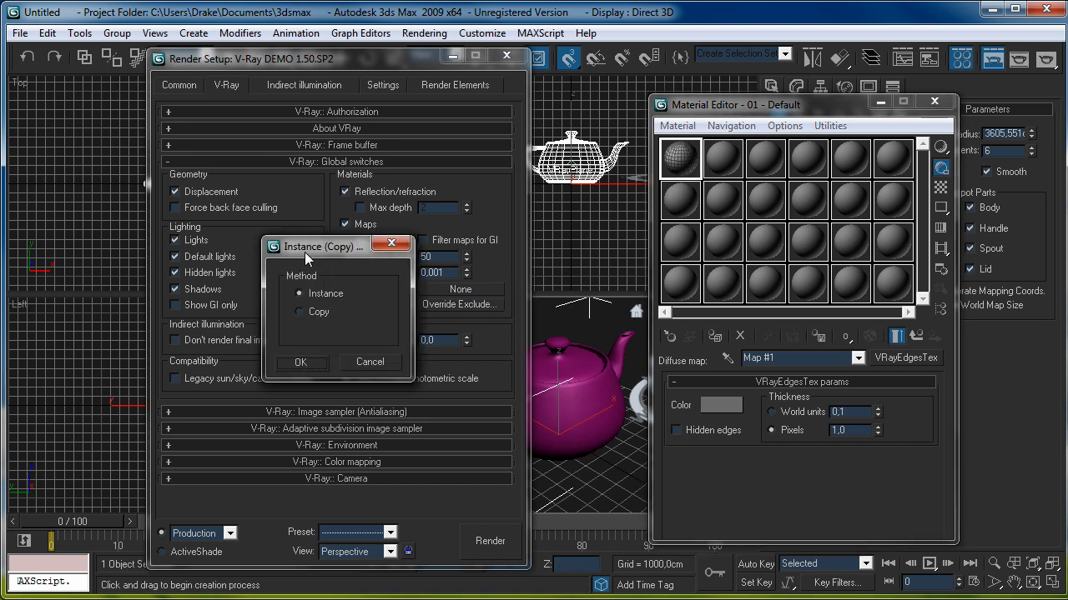
pyautogui.moveTo(304, 252); pyautogui.dragTo(442, 254)
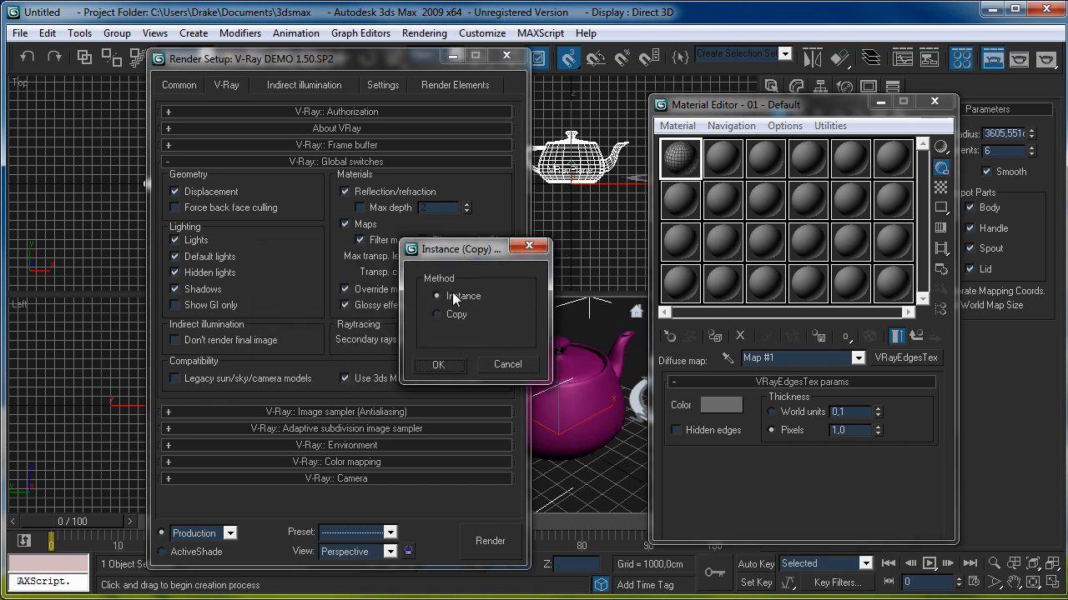
pyautogui.click(434, 365)
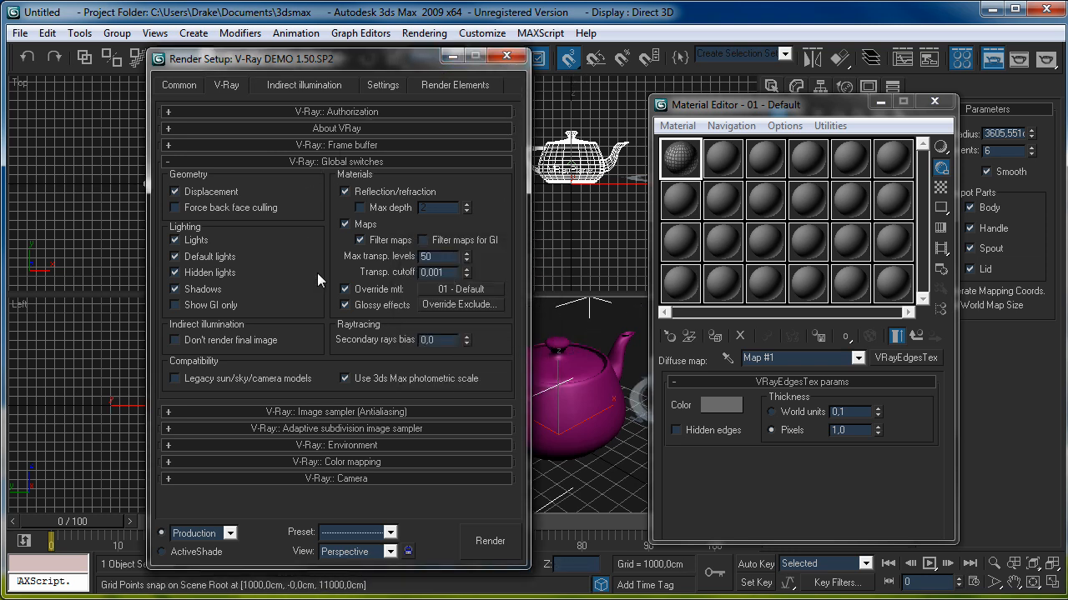
# Turn on V-Ray indirect illumination and set the secondary bounces GI engine to Light cache
pyautogui.click(309, 80)
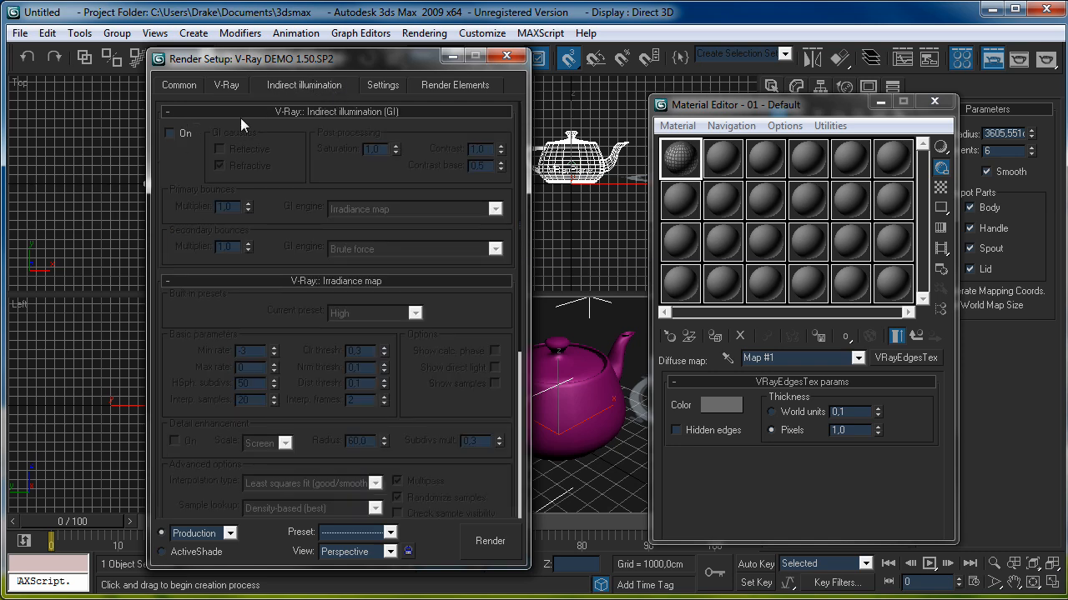
pyautogui.click(173, 133)
pyautogui.click(271, 281)
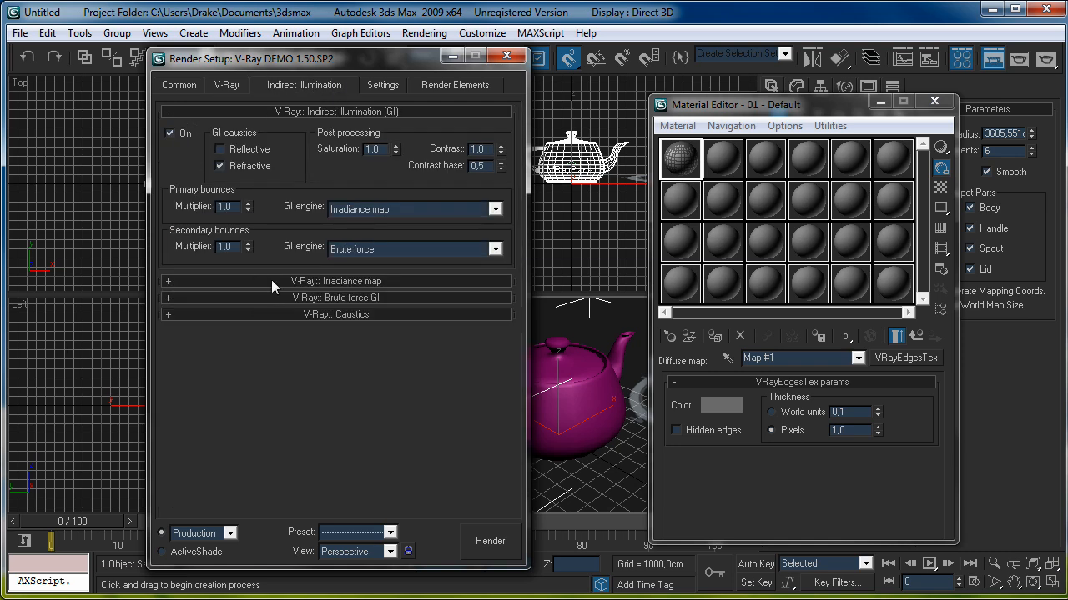
pyautogui.click(273, 281)
pyautogui.click(357, 112)
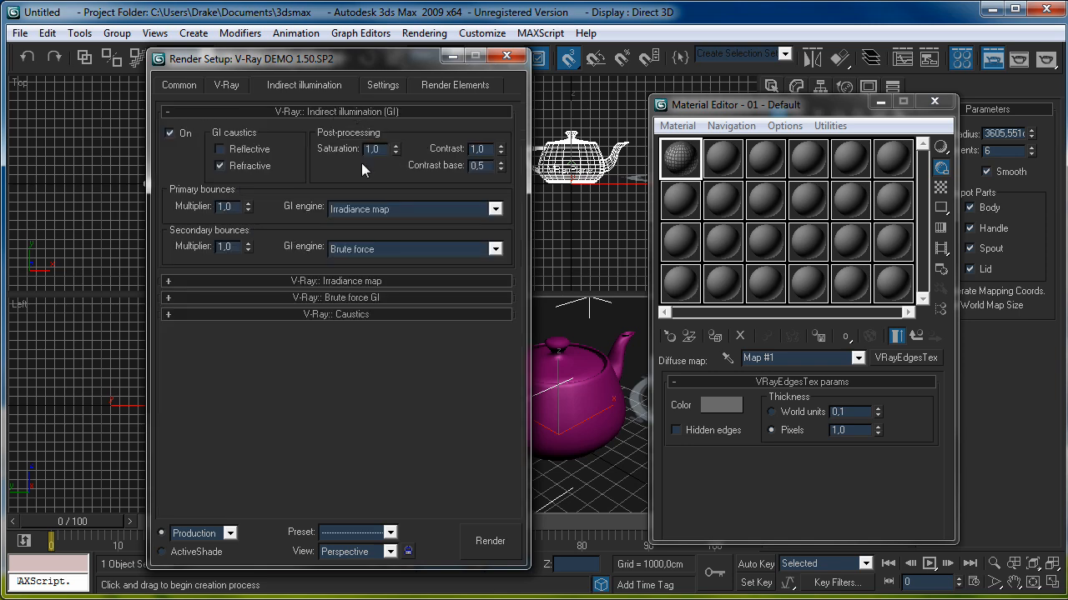
pyautogui.click(392, 249)
pyautogui.click(373, 297)
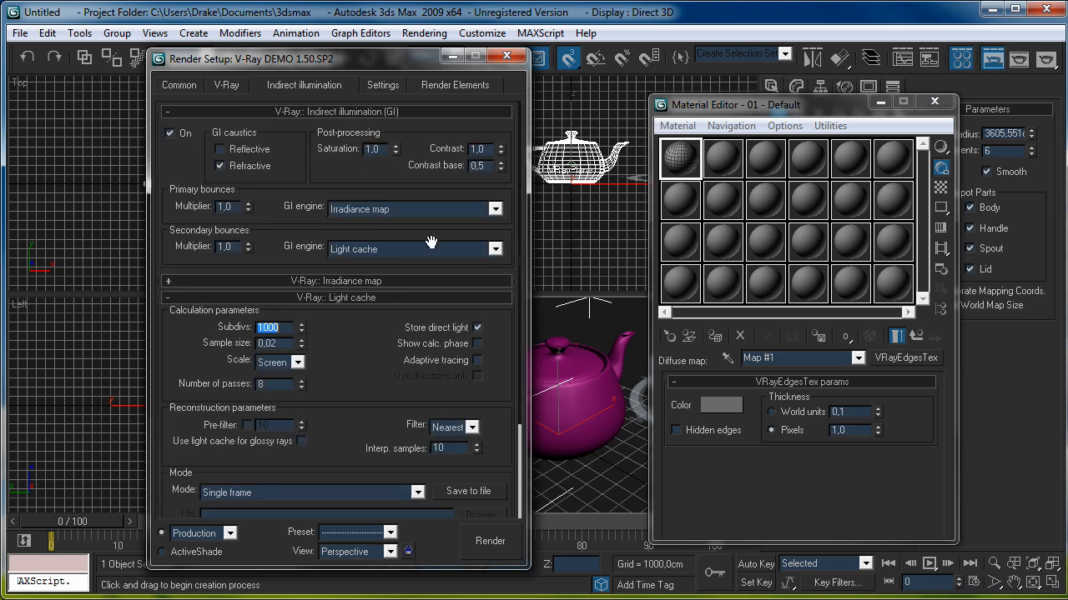
# Set the light cache subdivisions to 200 and enable showing its calculation phase
pyautogui.click(477, 343)
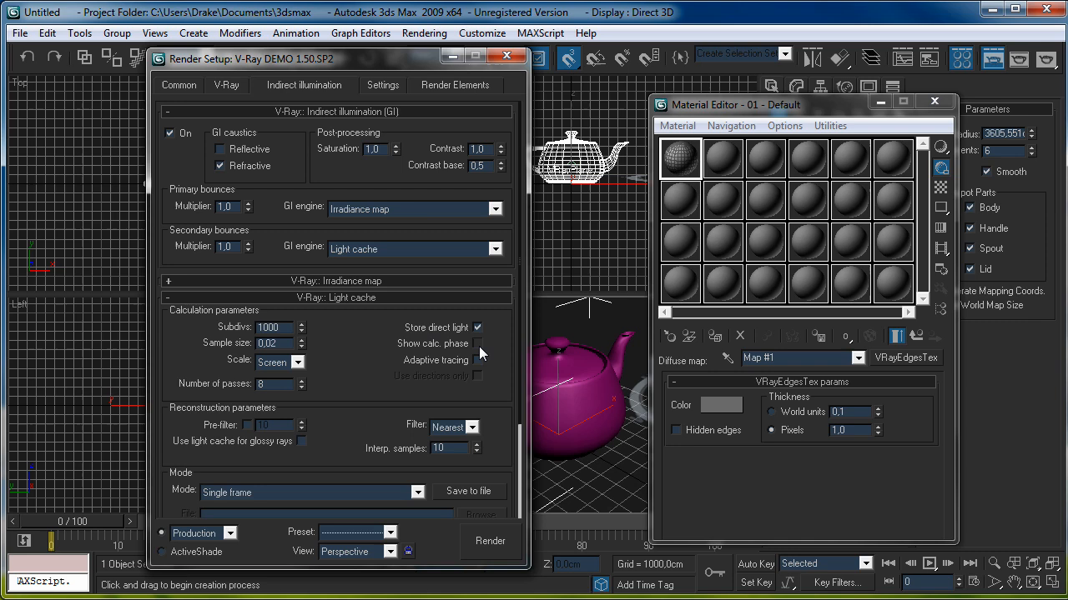
pyautogui.doubleClick(286, 329)
pyautogui.write('200')
pyautogui.scroll(-5, 369, 328)
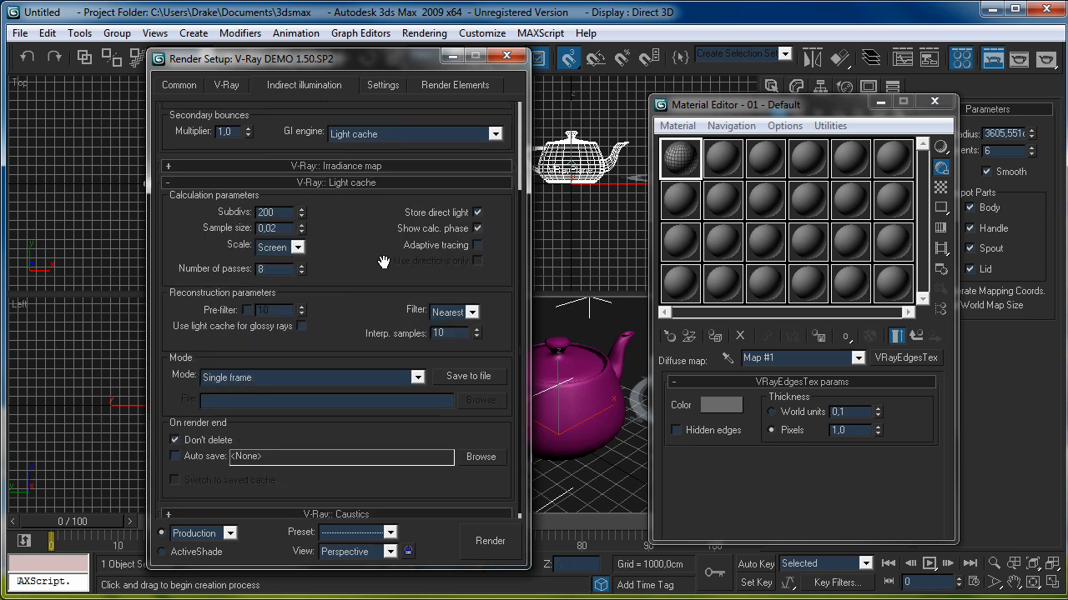
pyautogui.scroll(5, 382, 262)
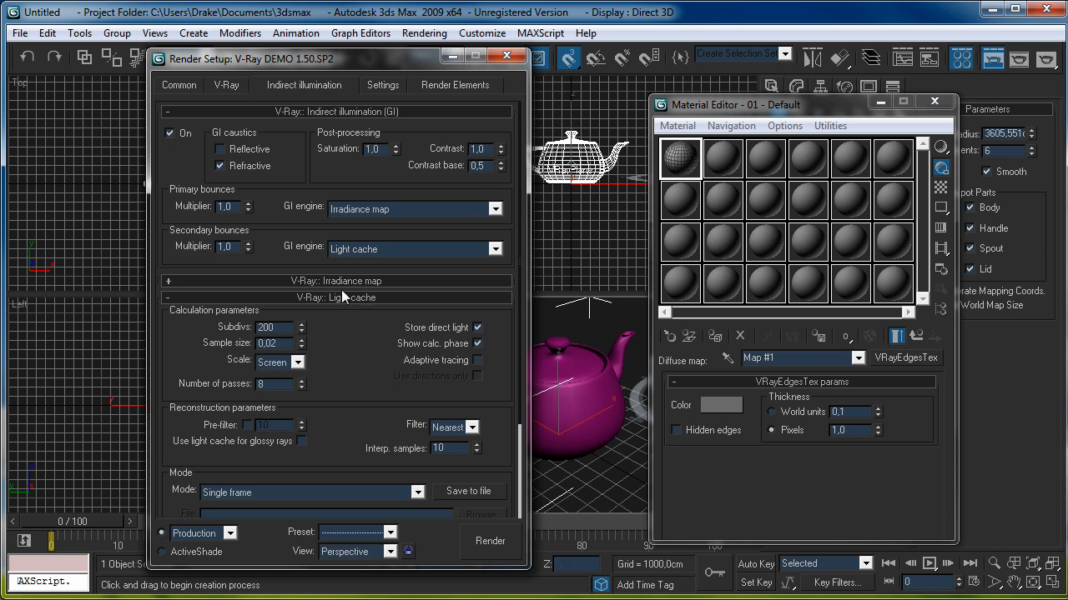
pyautogui.click(337, 298)
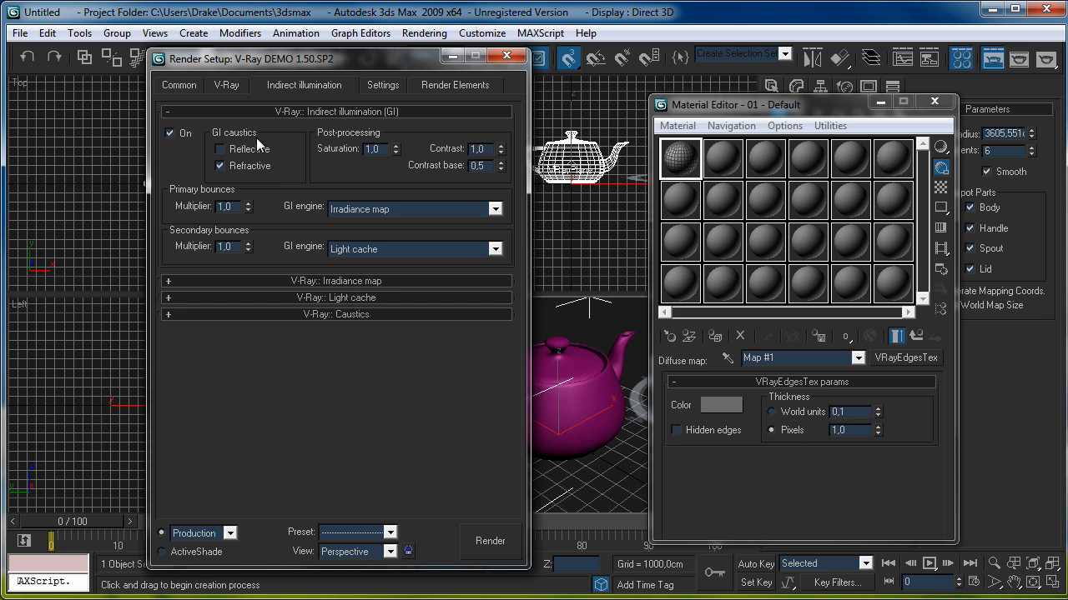
# Review V-Ray's adaptive subdivision sampler and antialiasing filter settings
pyautogui.click(239, 85)
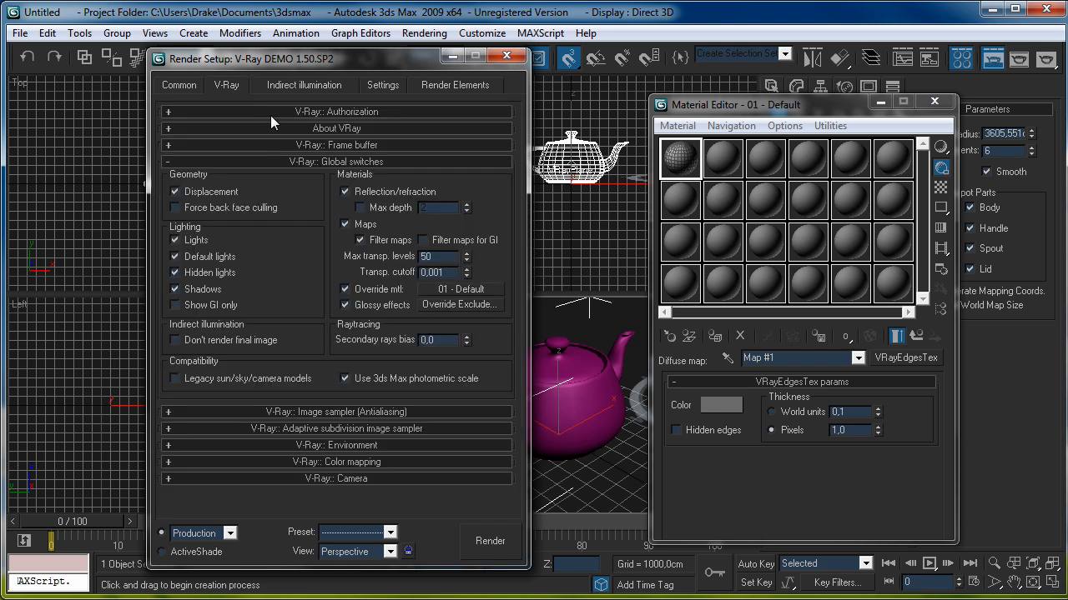
pyautogui.click(248, 164)
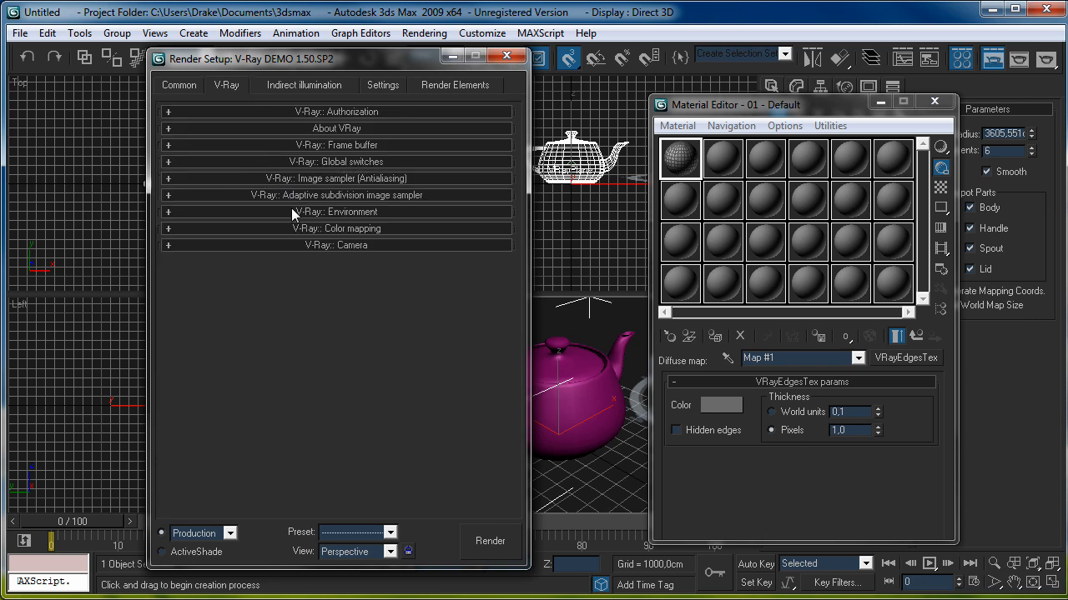
pyautogui.click(363, 193)
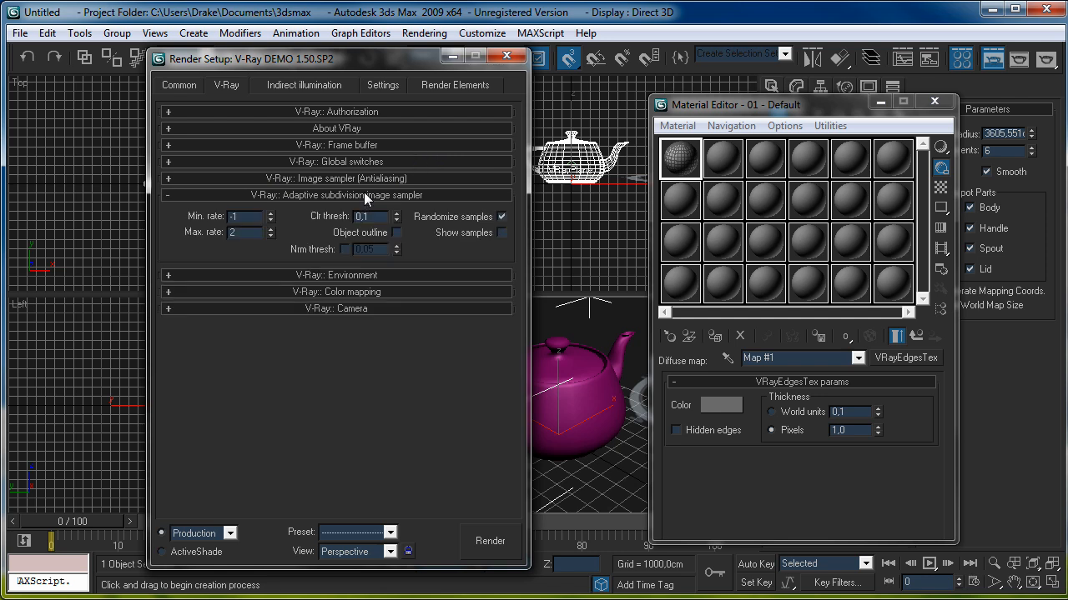
pyautogui.click(363, 191)
pyautogui.click(364, 178)
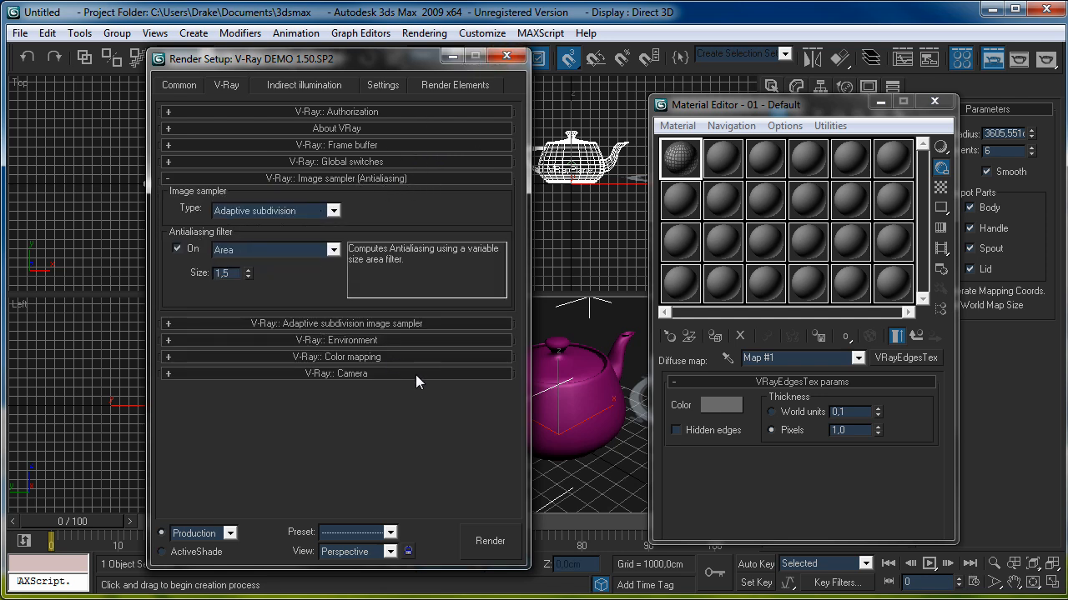
pyautogui.click(367, 177)
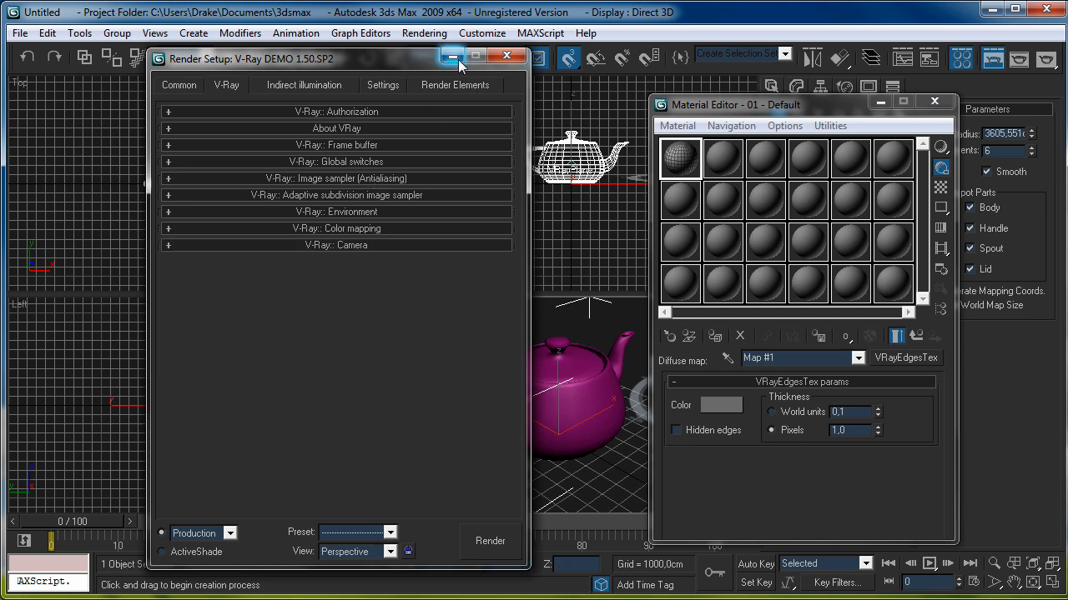
# Render the perspective view with the setup windows out of the way, inspect the wireframe teapot, and close the rendered frame
pyautogui.click(454, 58)
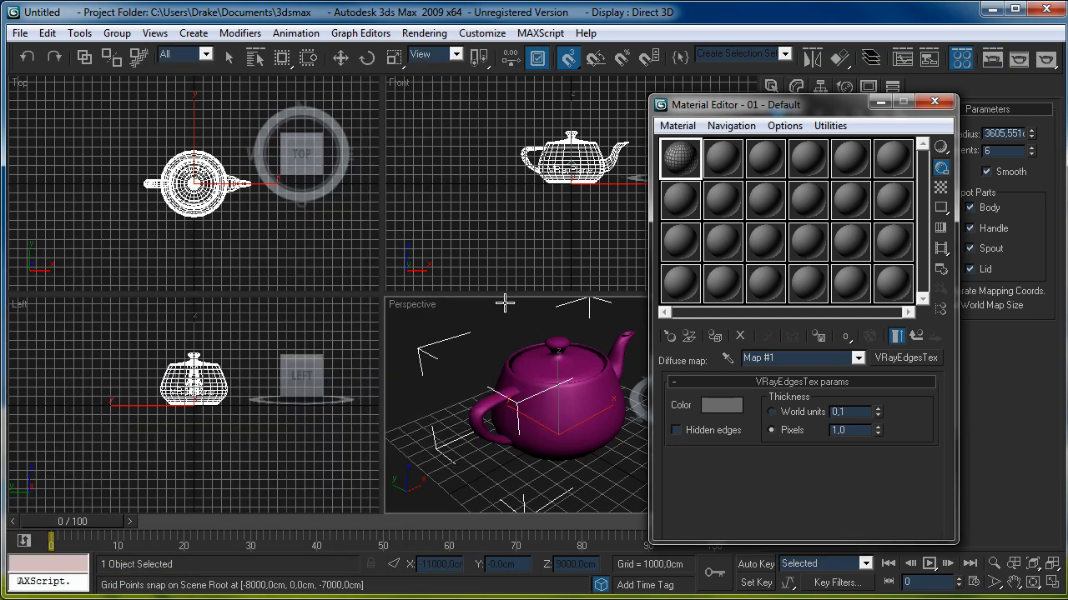
pyautogui.click(880, 102)
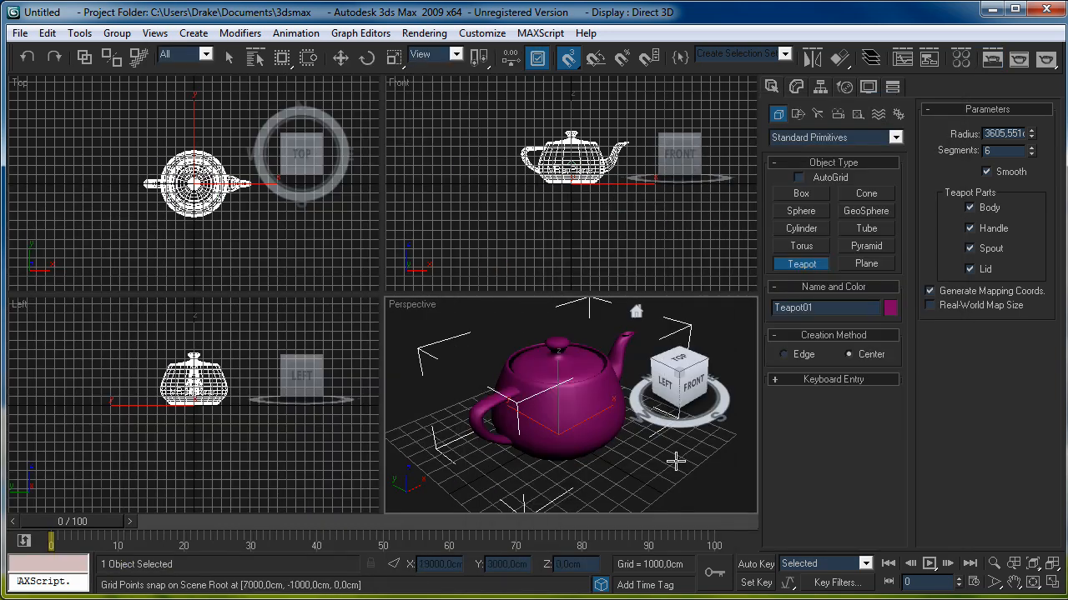
pyautogui.click(1045, 60)
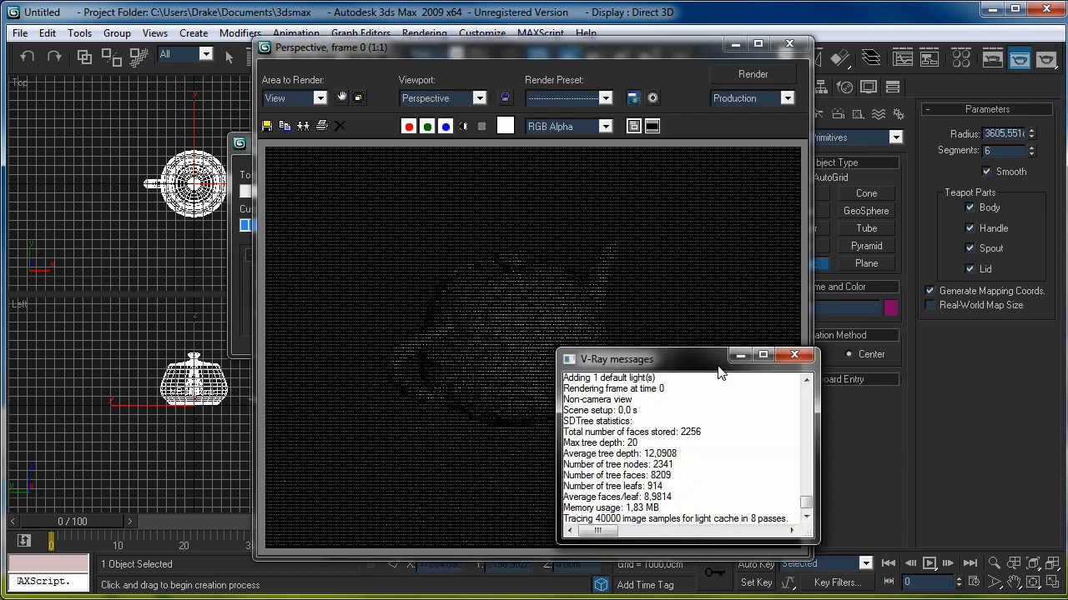
pyautogui.click(794, 355)
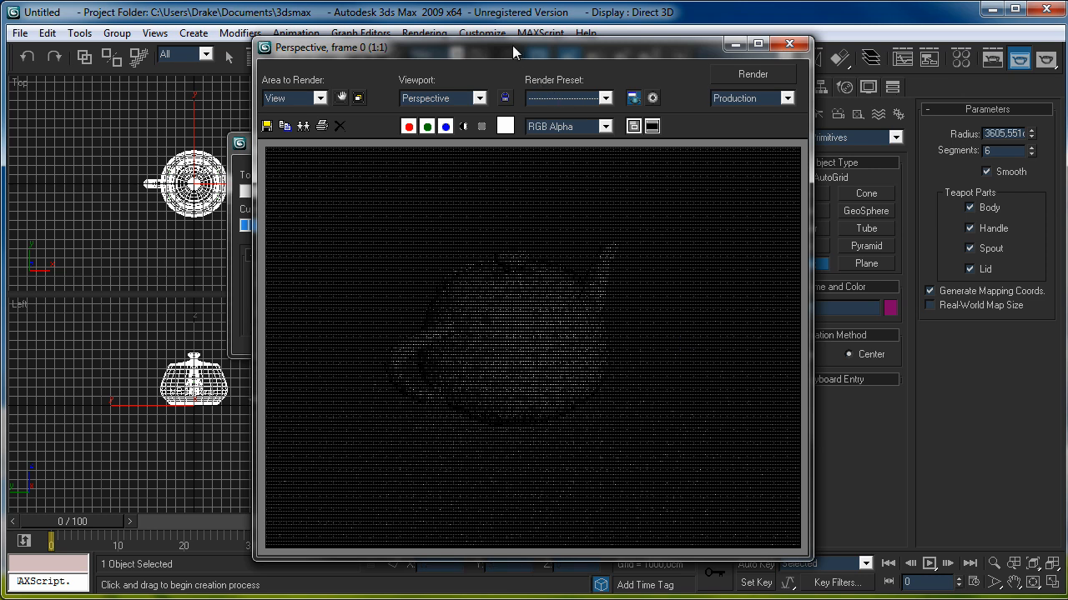
pyautogui.moveTo(512, 45); pyautogui.dragTo(520, 39)
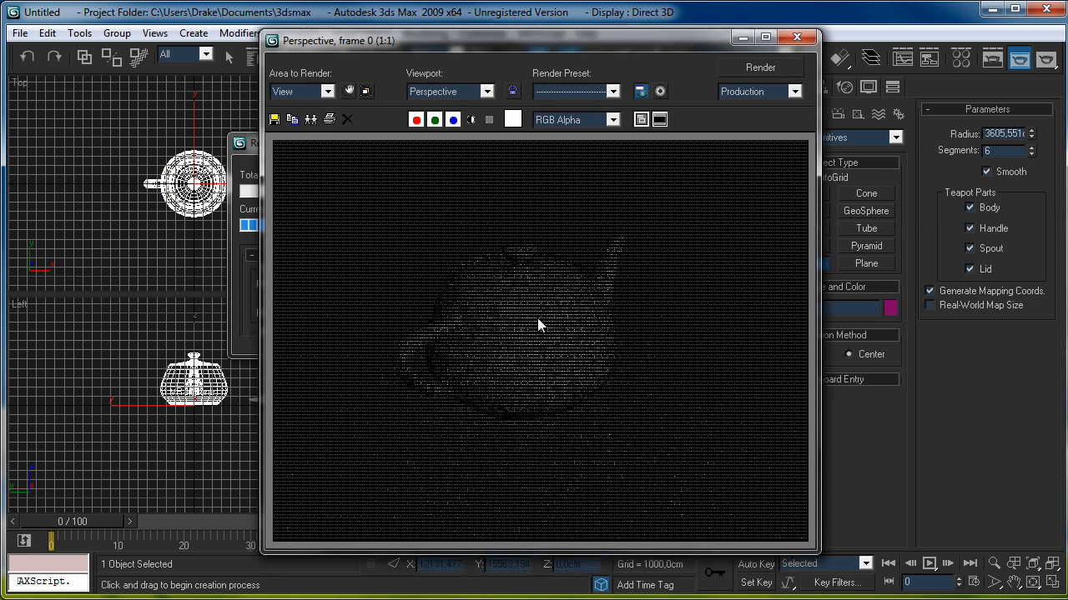
pyautogui.moveTo(441, 38); pyautogui.dragTo(641, 53)
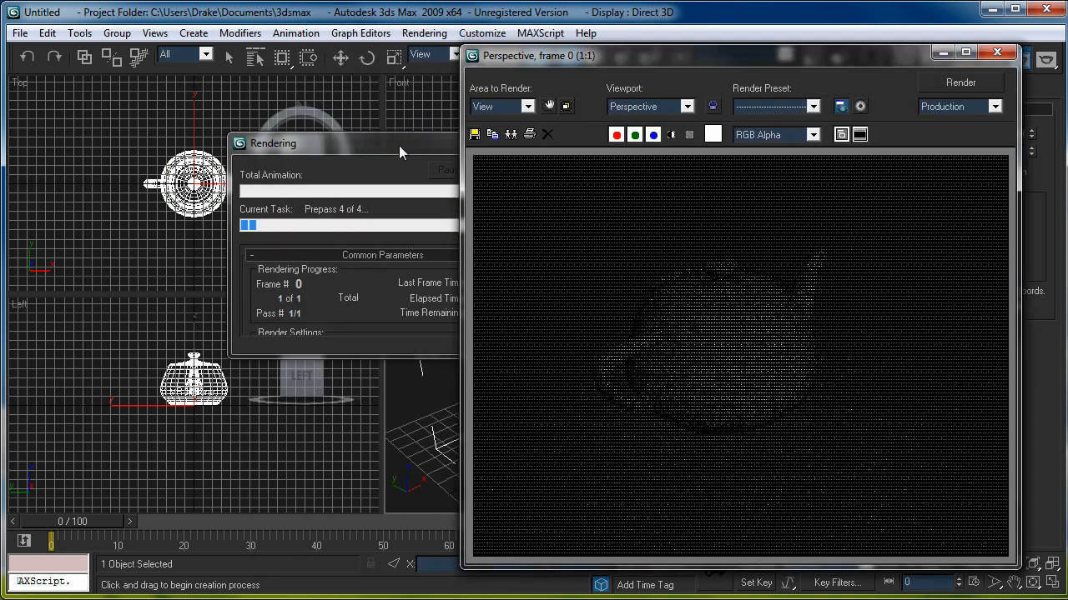
pyautogui.moveTo(399, 145); pyautogui.dragTo(277, 166)
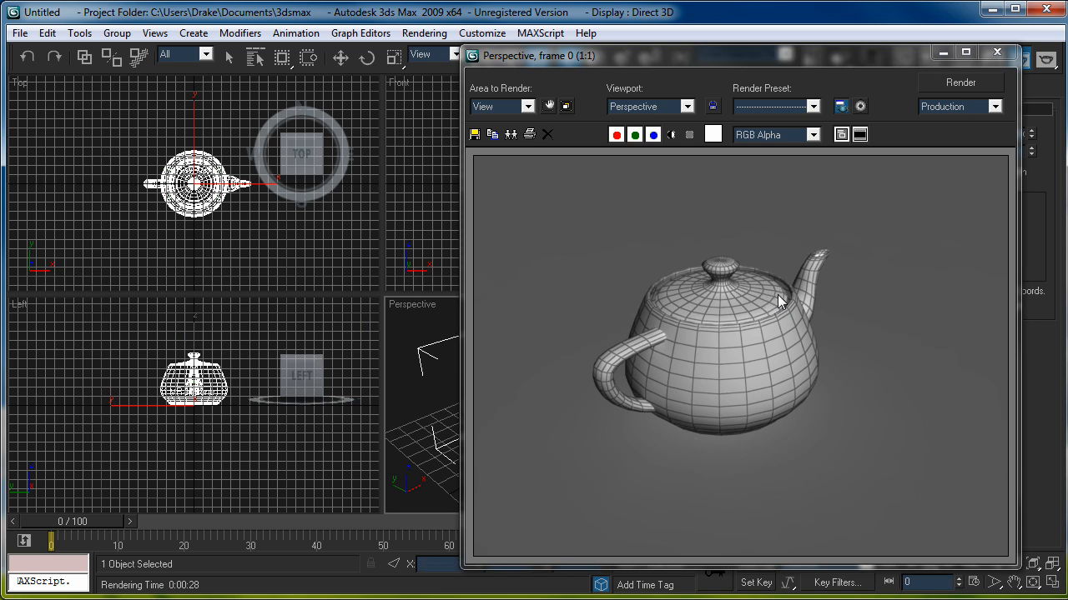
pyautogui.click(1000, 54)
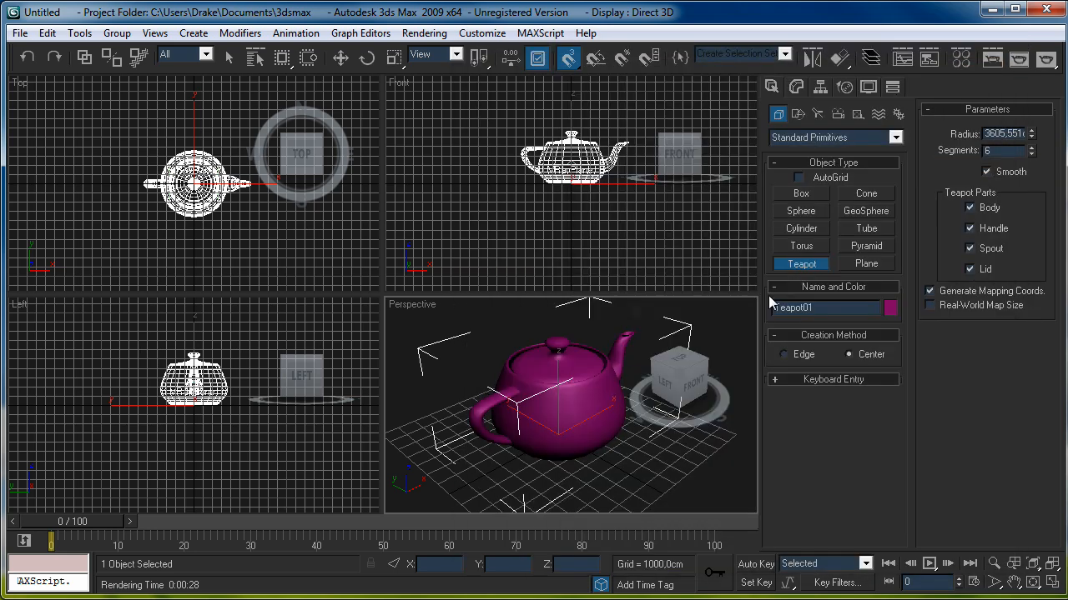
# Set the teapot's segments to 10
pyautogui.press('Tab')
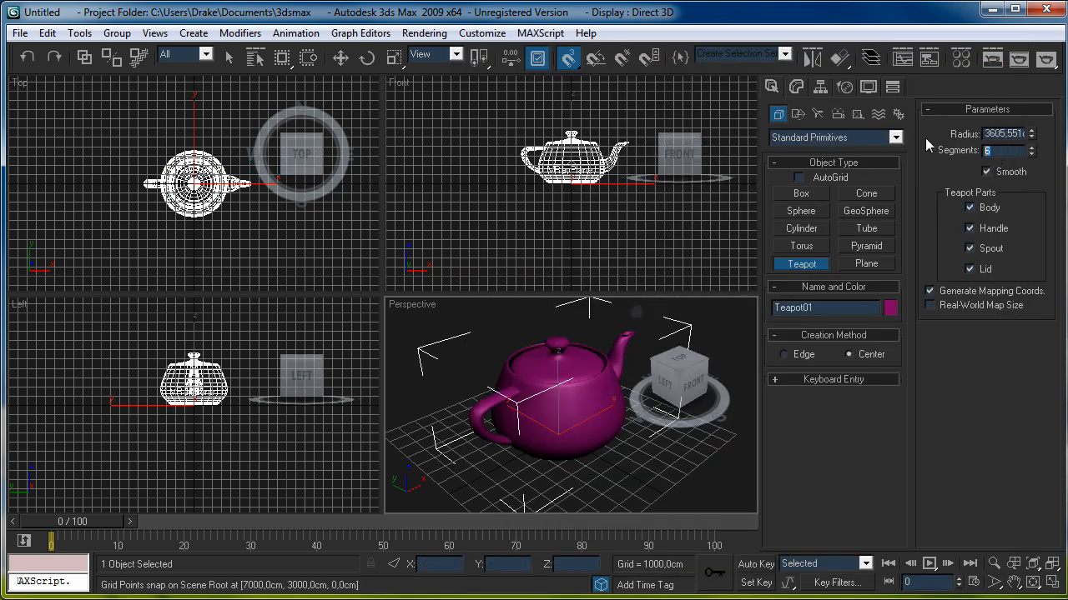
pyautogui.write('10')
pyautogui.press('Return')
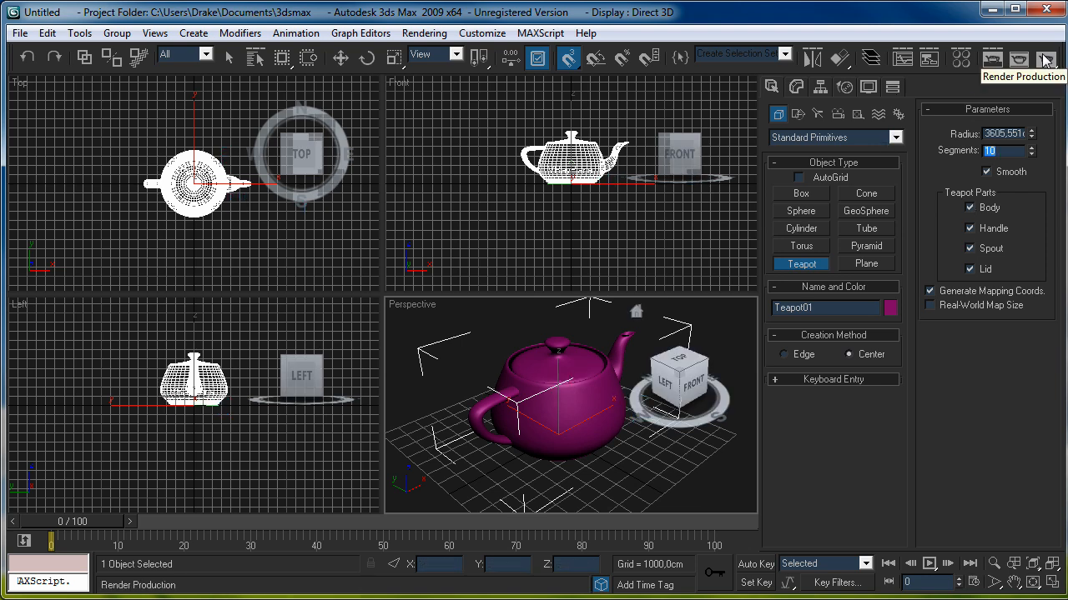
# Set the irradiance map preset to Low, enable showing its calculation phase, and close the render setup
pyautogui.click(999, 56)
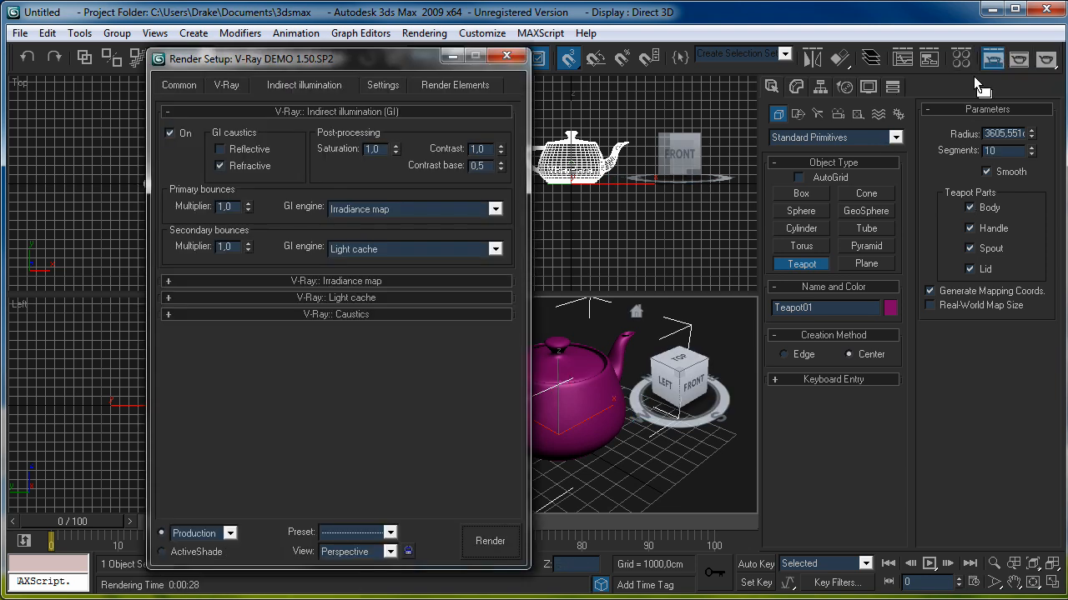
pyautogui.click(371, 281)
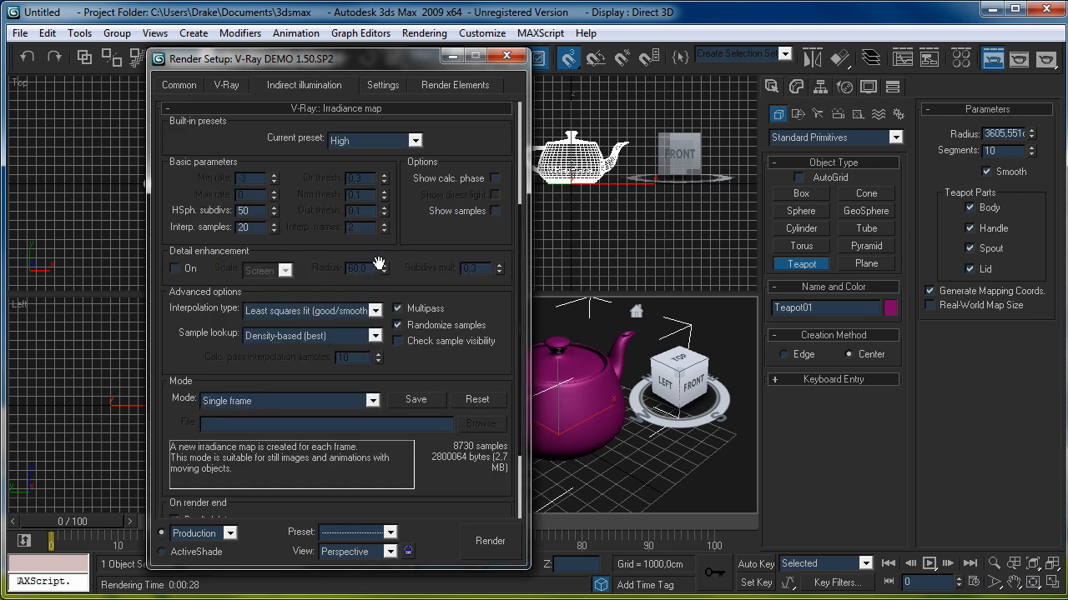
pyautogui.click(377, 142)
pyautogui.click(392, 178)
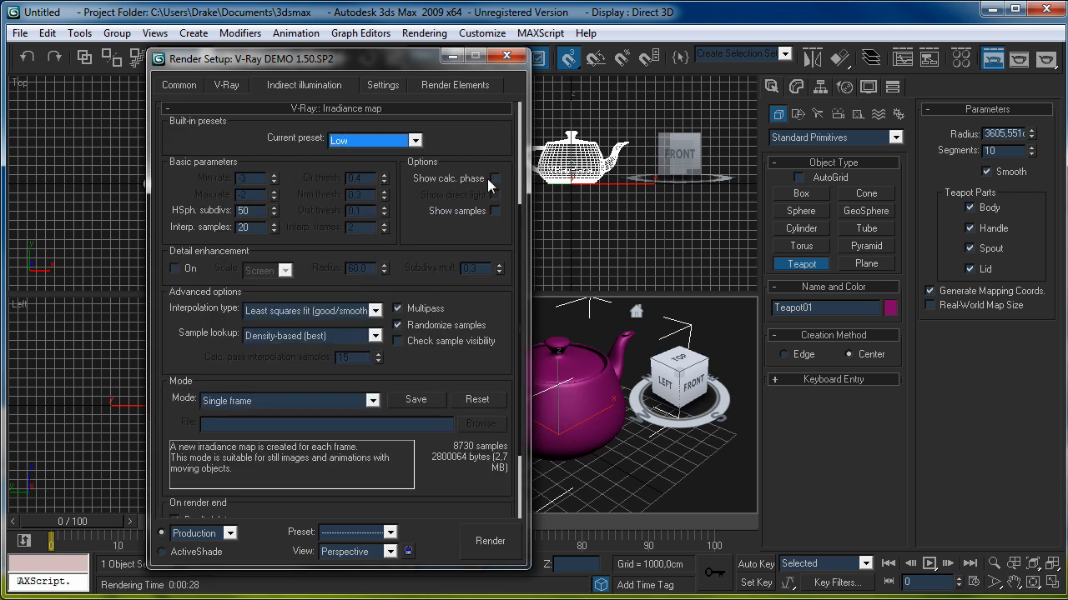
pyautogui.click(494, 178)
pyautogui.moveTo(458, 488); pyautogui.dragTo(469, 302)
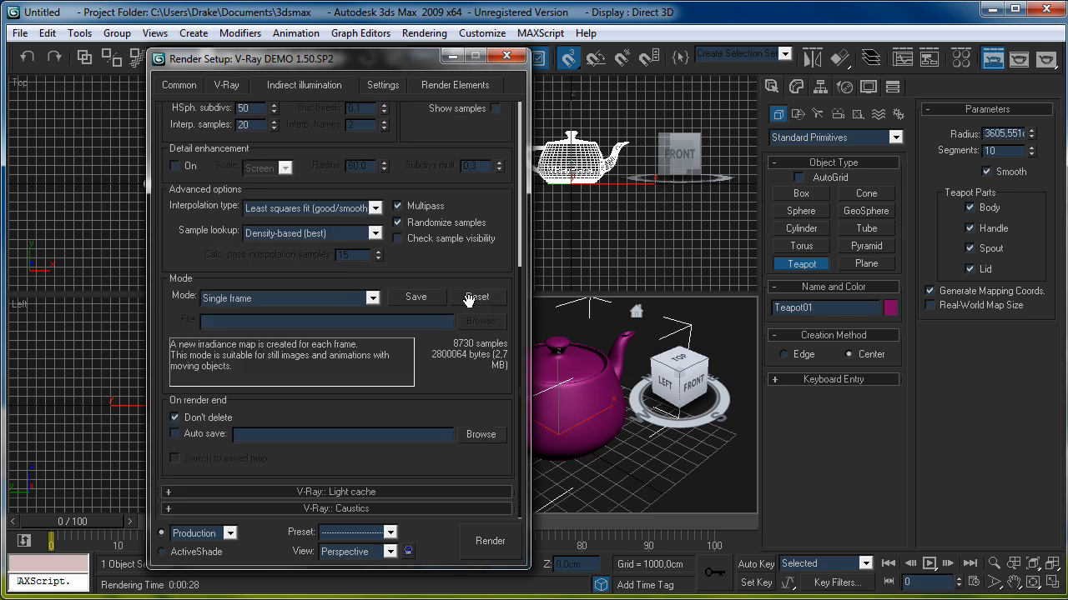
pyautogui.click(374, 492)
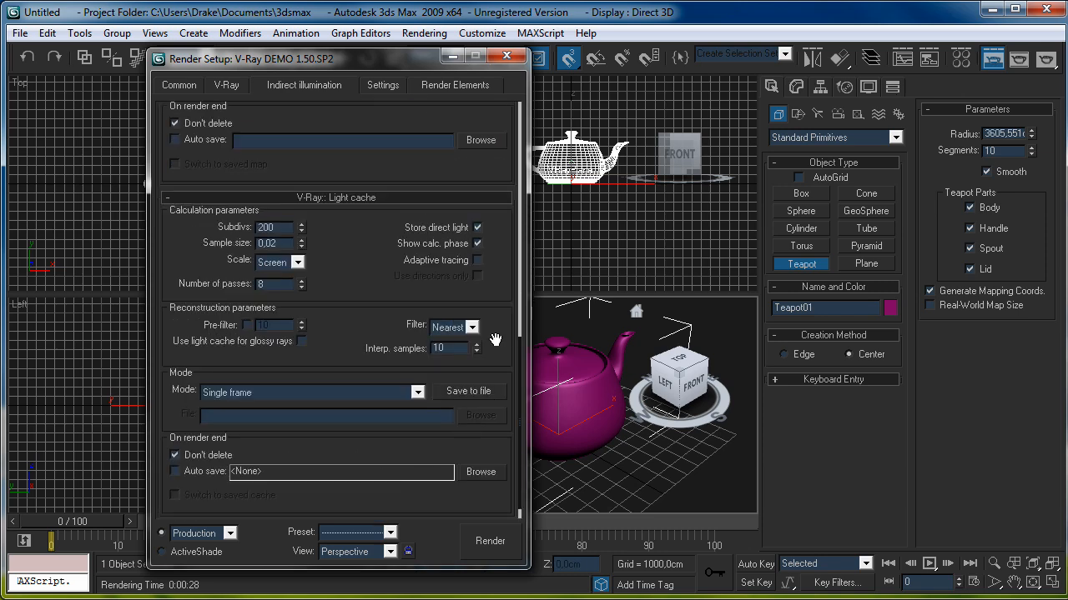
pyautogui.scroll(5, 476, 233)
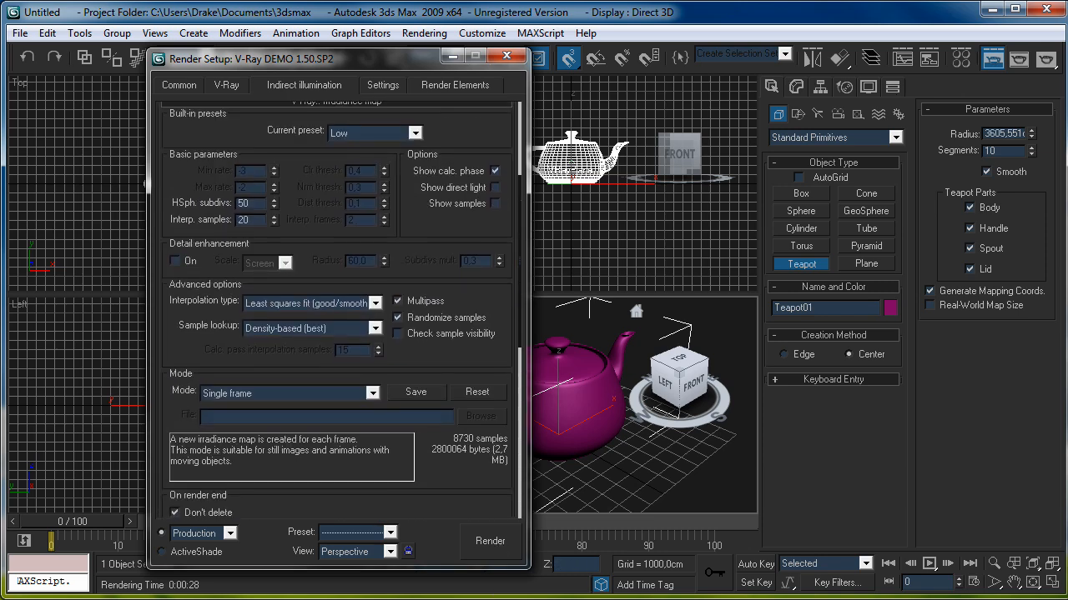
pyautogui.click(506, 57)
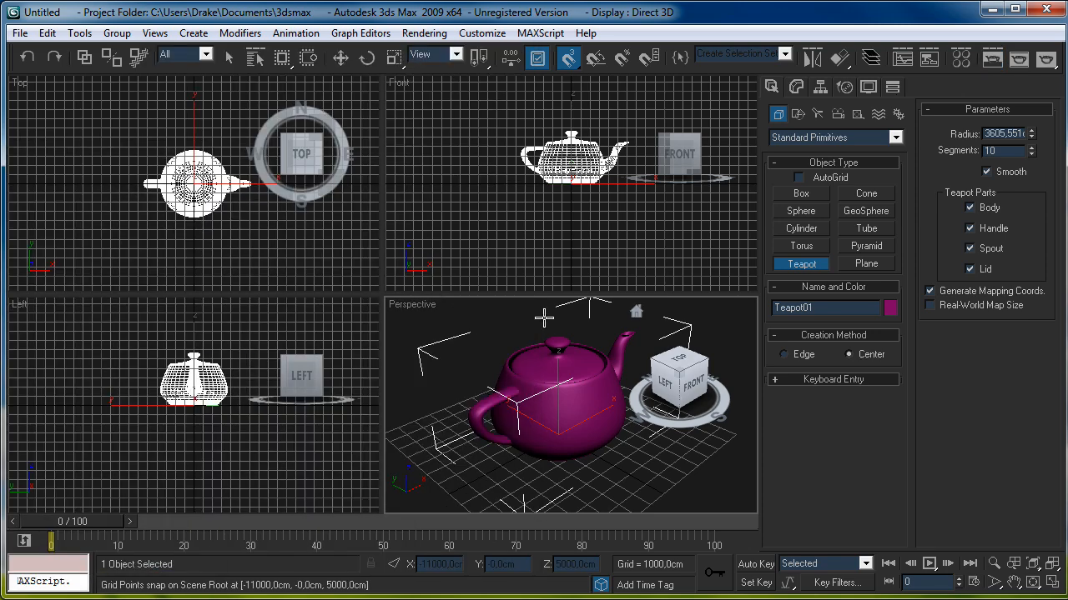
# Render the perspective view again with the denser teapot mesh and minimise the V-Ray messages log
pyautogui.click(1044, 59)
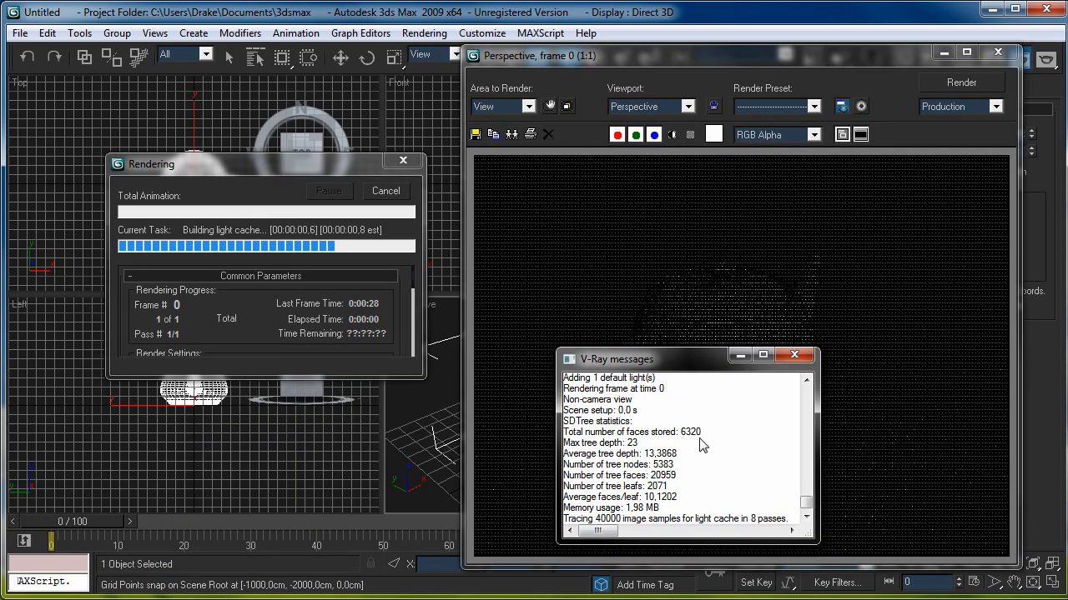
pyautogui.click(737, 357)
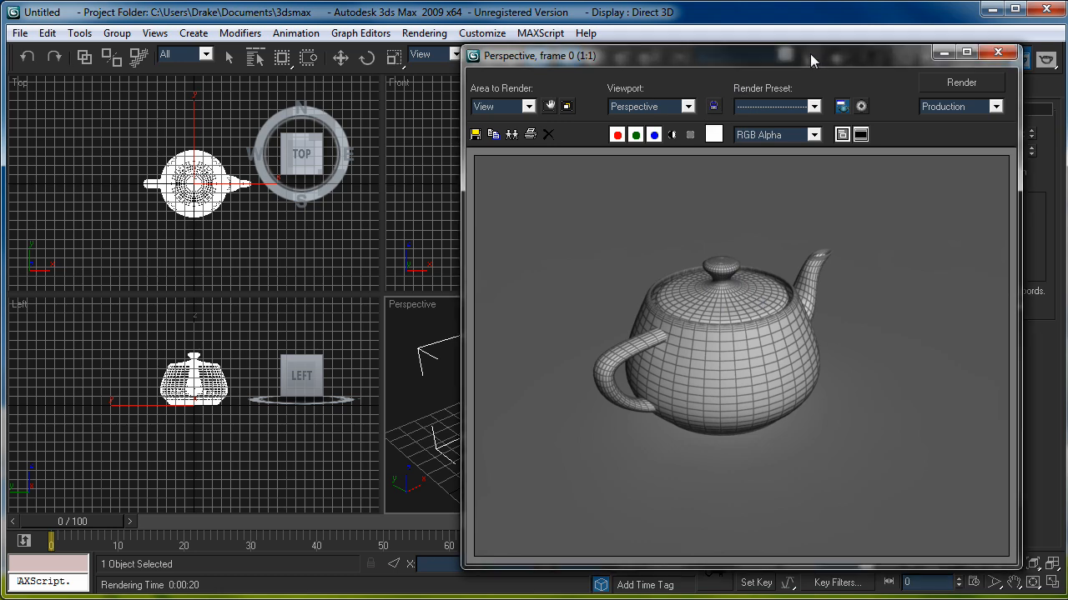
# Turn off the override material in the V-Ray global switches, then re-render the perspective view and close the rendered frame
pyautogui.moveTo(809, 54); pyautogui.dragTo(456, 64)
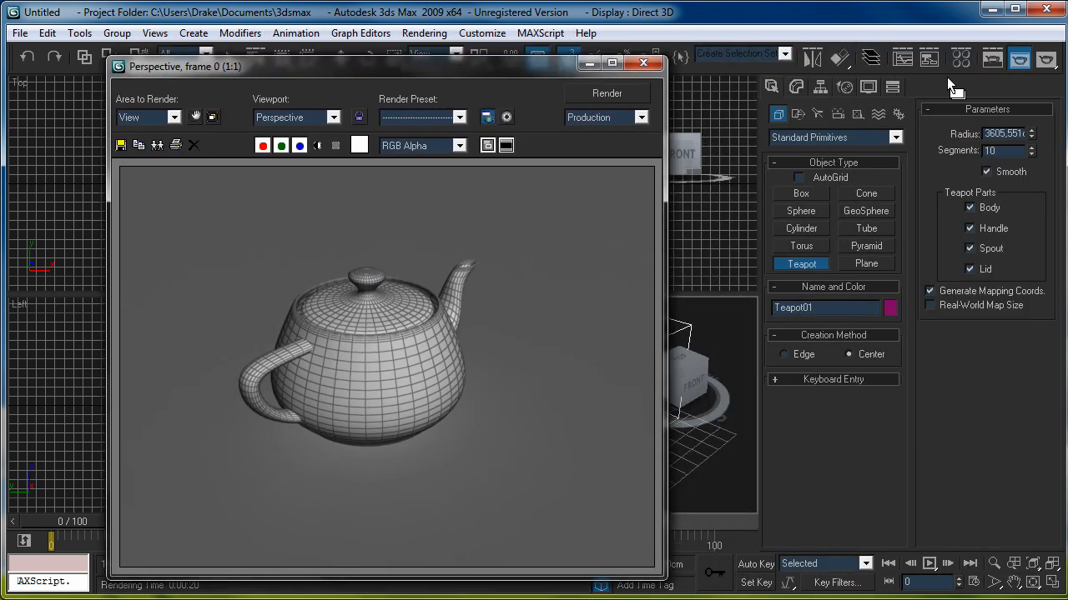
pyautogui.click(992, 60)
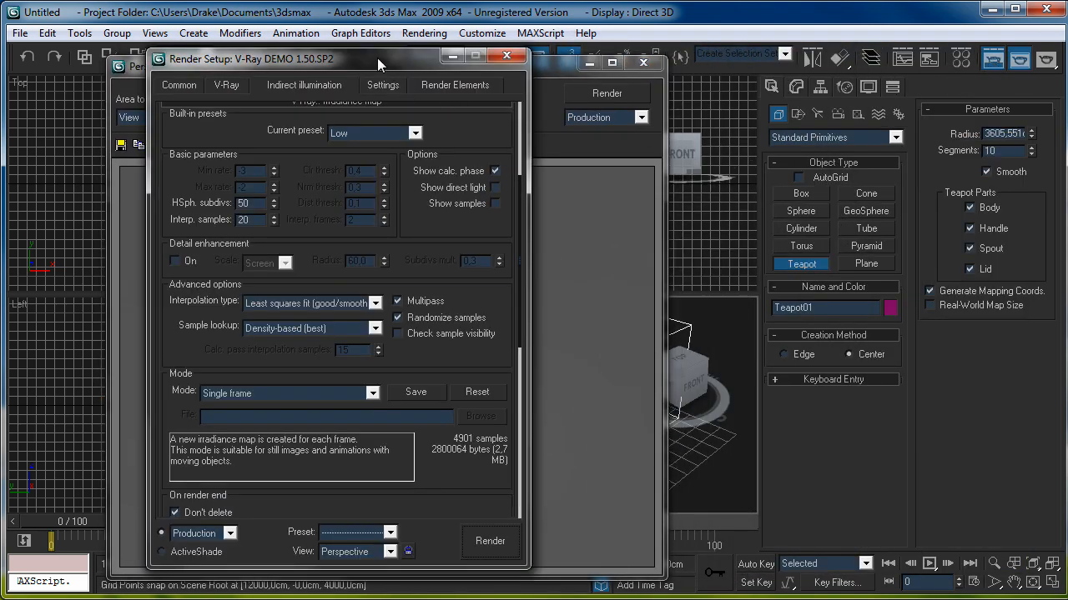
pyautogui.moveTo(377, 57); pyautogui.dragTo(631, 55)
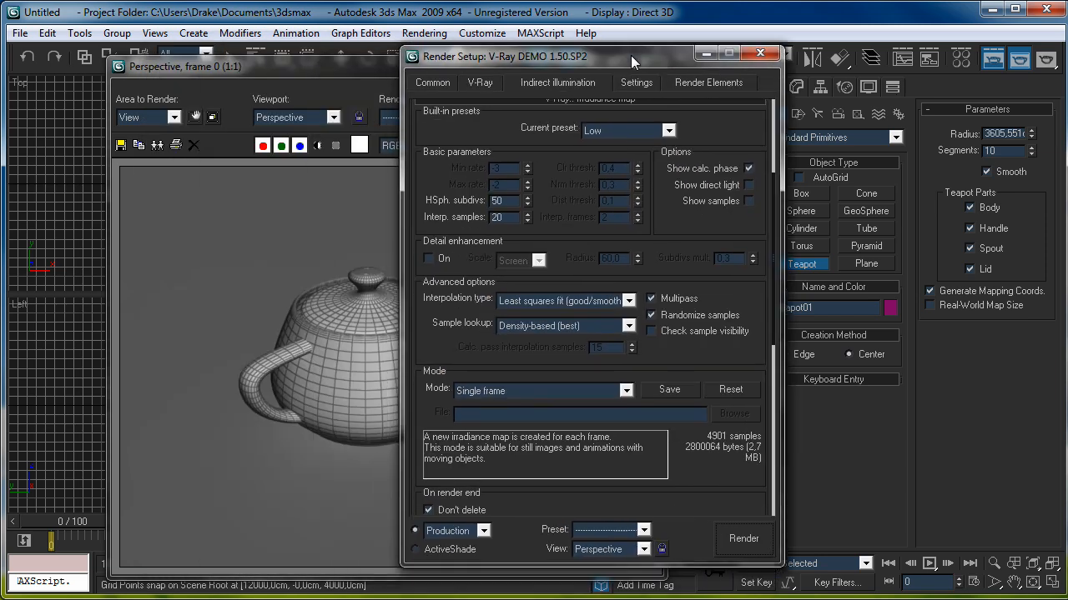
pyautogui.click(482, 84)
pyautogui.click(622, 156)
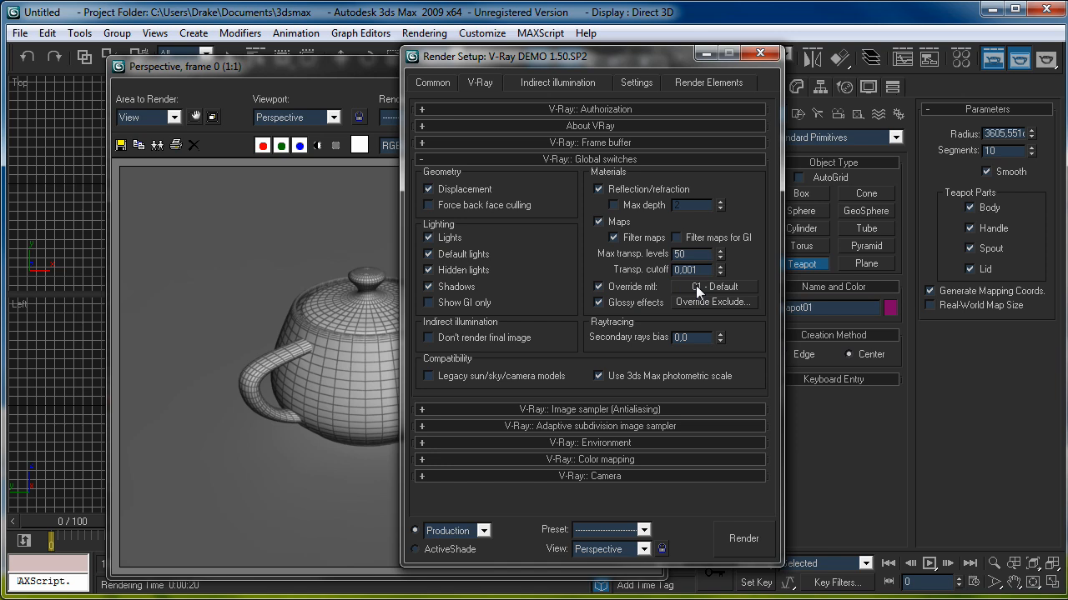
pyautogui.click(605, 287)
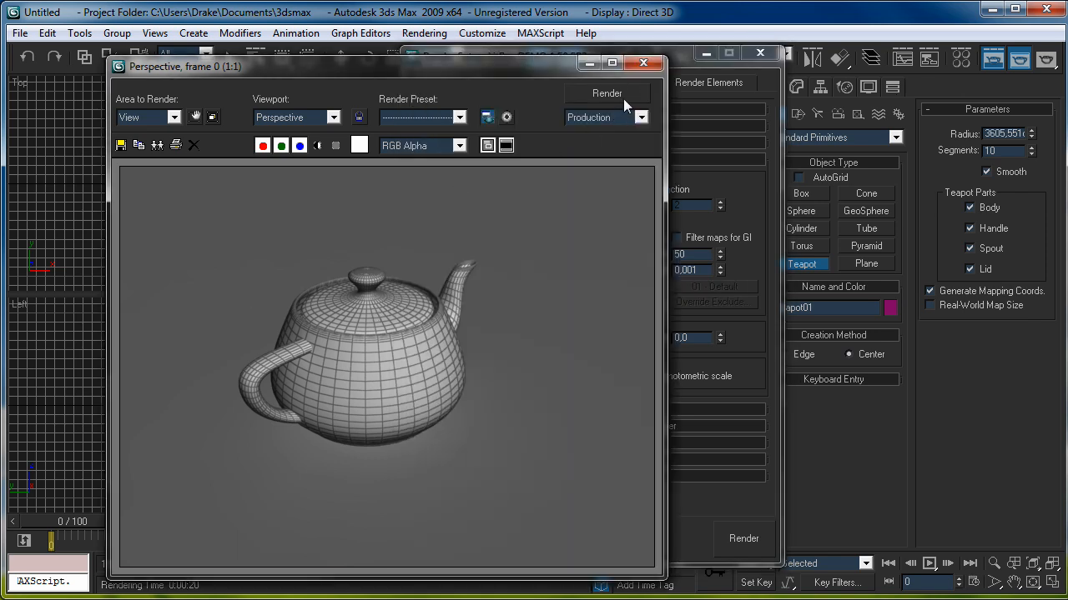
pyautogui.click(623, 98)
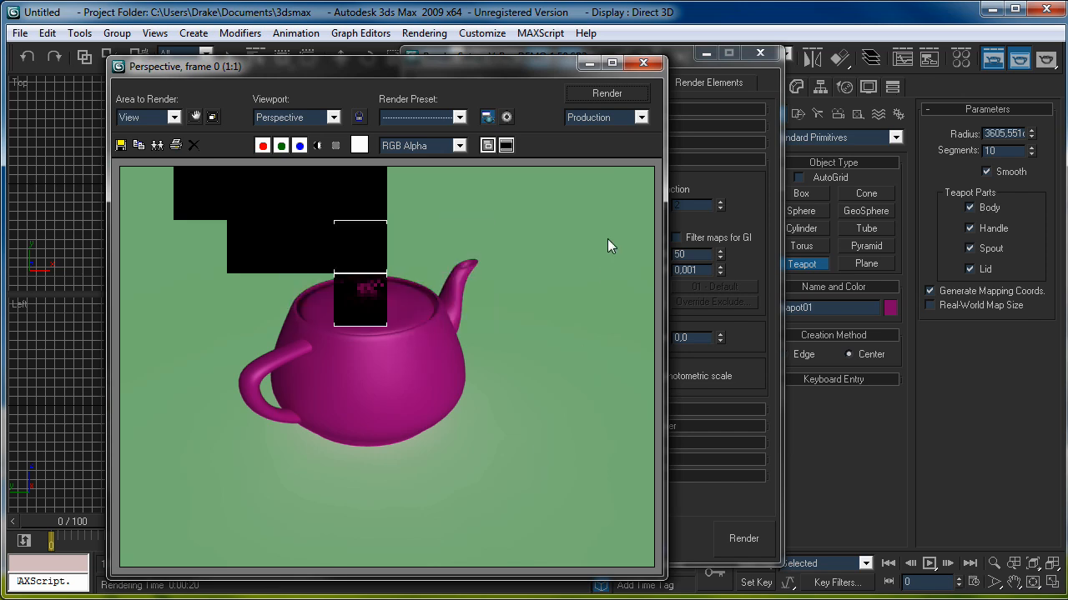
pyautogui.click(643, 63)
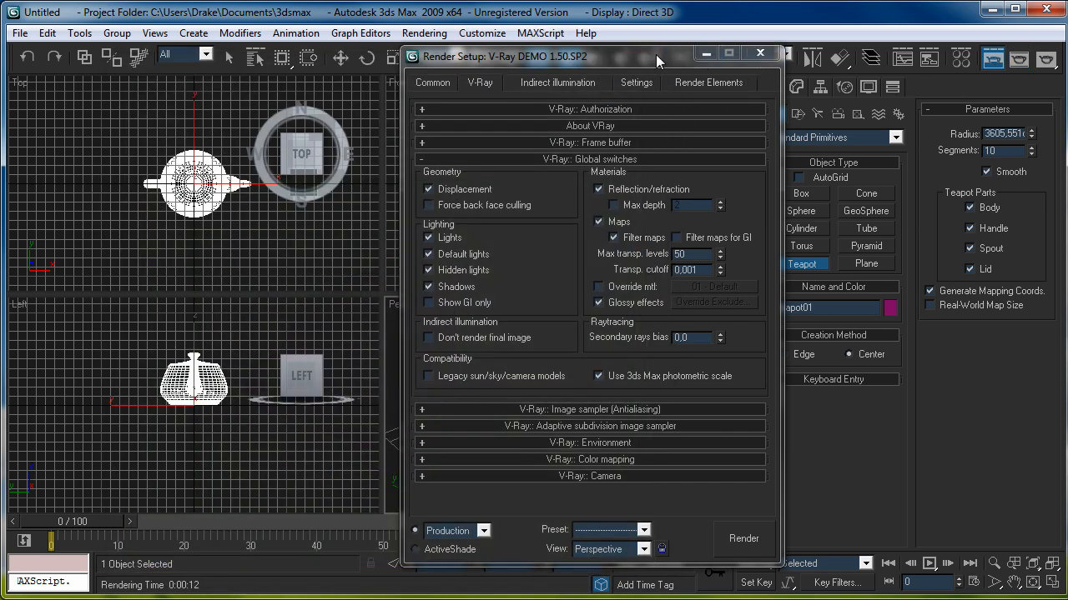
# Assign the 01 - Default material with the VRayEdgesTex diffuse map directly to the teapot in the perspective view
pyautogui.moveTo(656, 54); pyautogui.dragTo(269, 63)
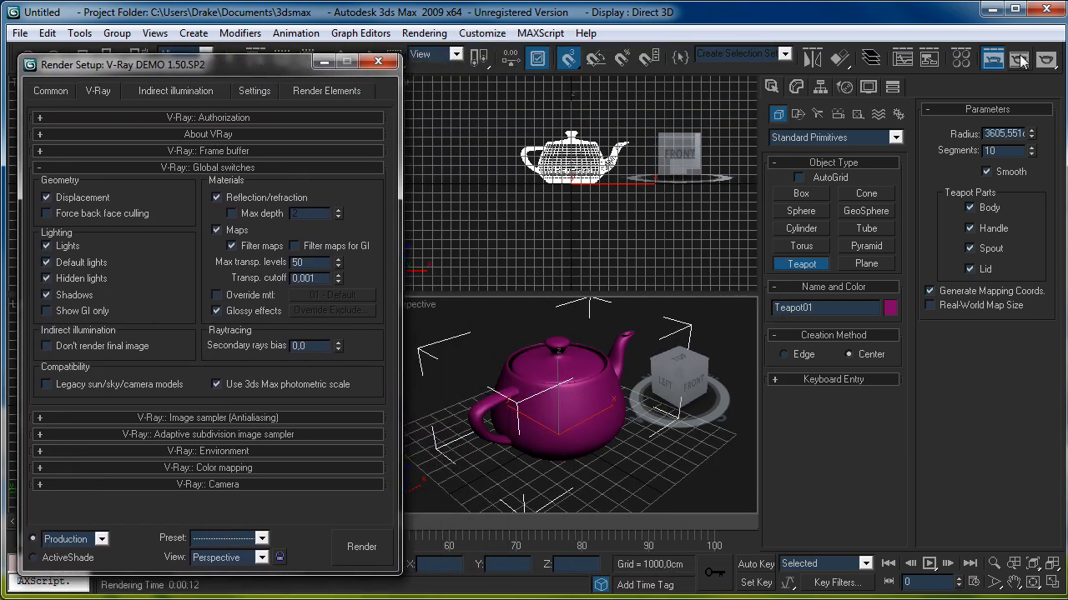
pyautogui.click(961, 59)
pyautogui.moveTo(692, 154); pyautogui.dragTo(586, 378)
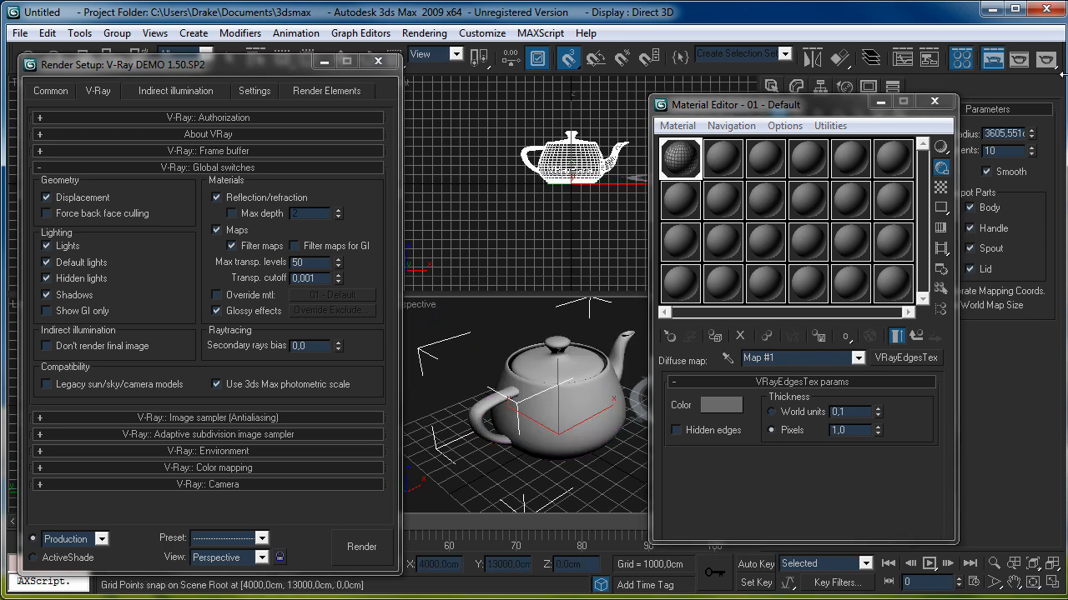
# Render the perspective view with the wireframe material on the teapot only, and move the rendered frame clear for inspection
pyautogui.click(1039, 62)
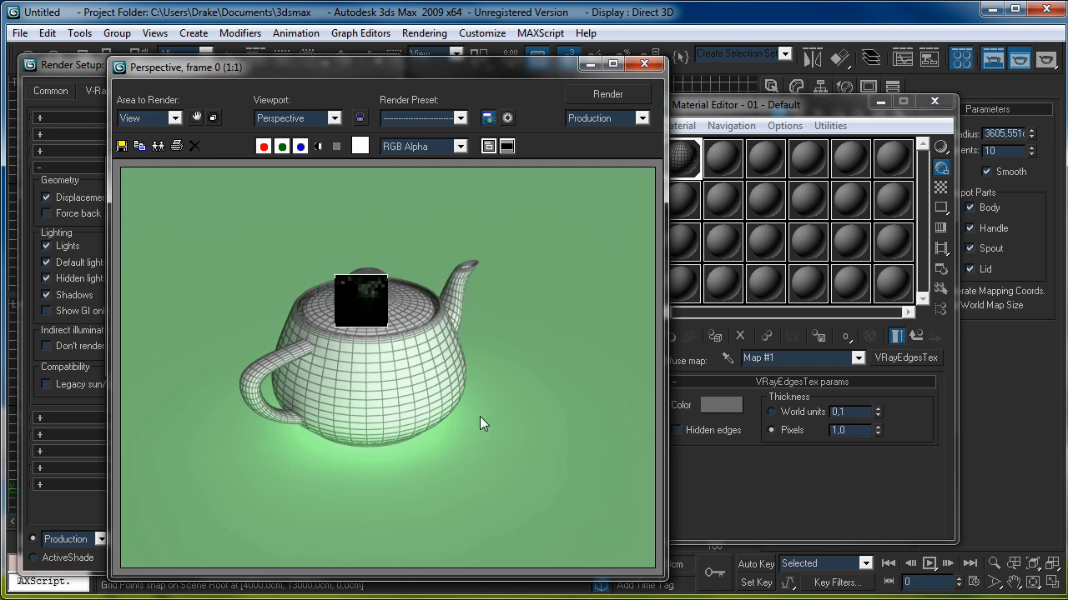
pyautogui.moveTo(225, 67); pyautogui.dragTo(301, 75)
pyautogui.moveTo(378, 74); pyautogui.dragTo(414, 64)
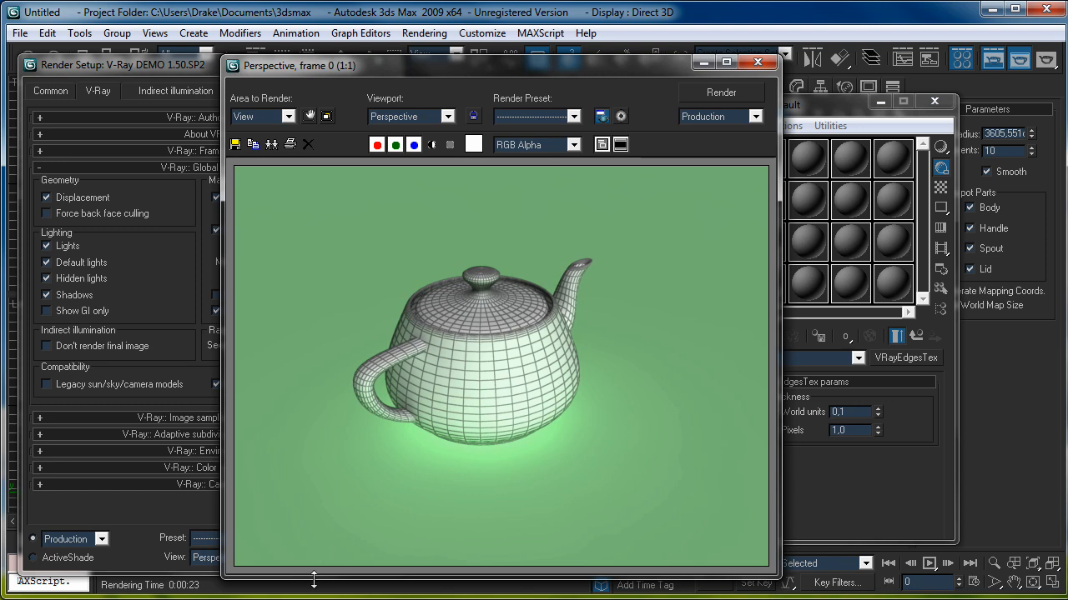
pyautogui.moveTo(314, 580); pyautogui.dragTo(325, 576)
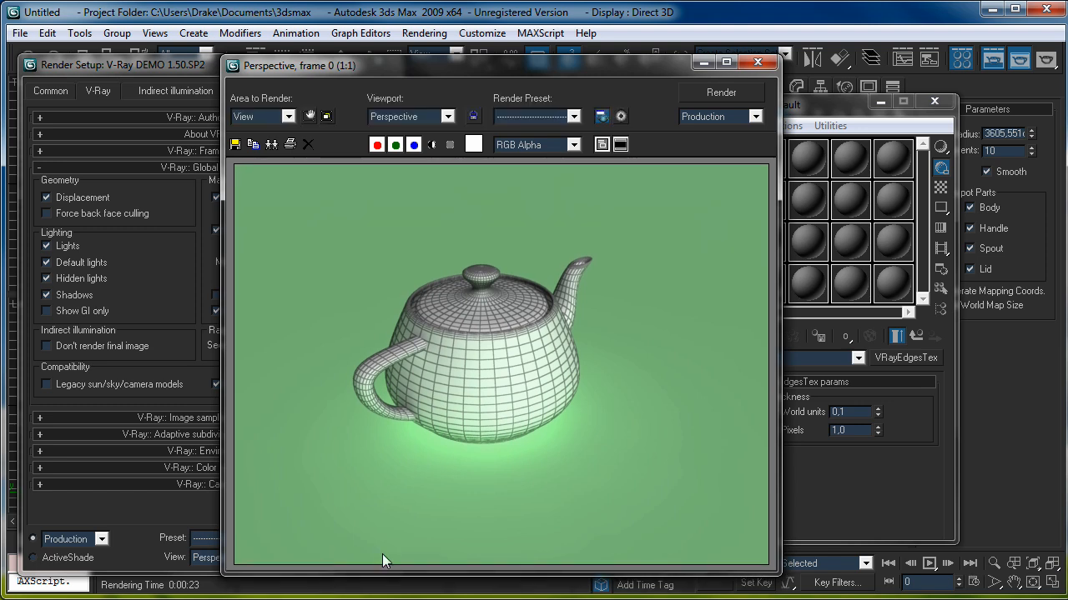